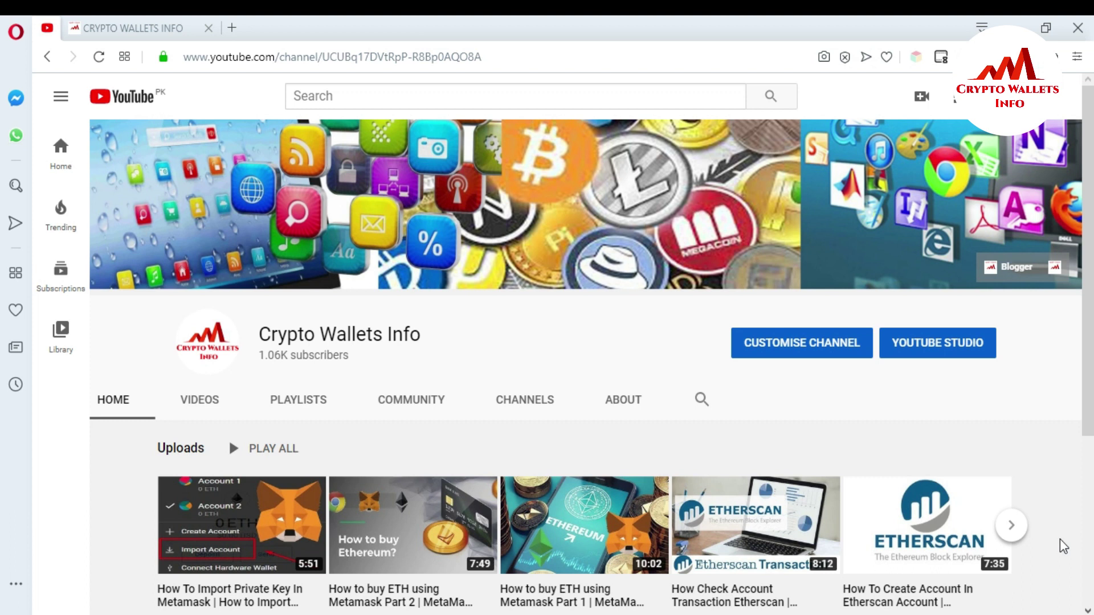
Switch to the cryptowalletsinfo.com homepage tab in Opera
click(112, 21)
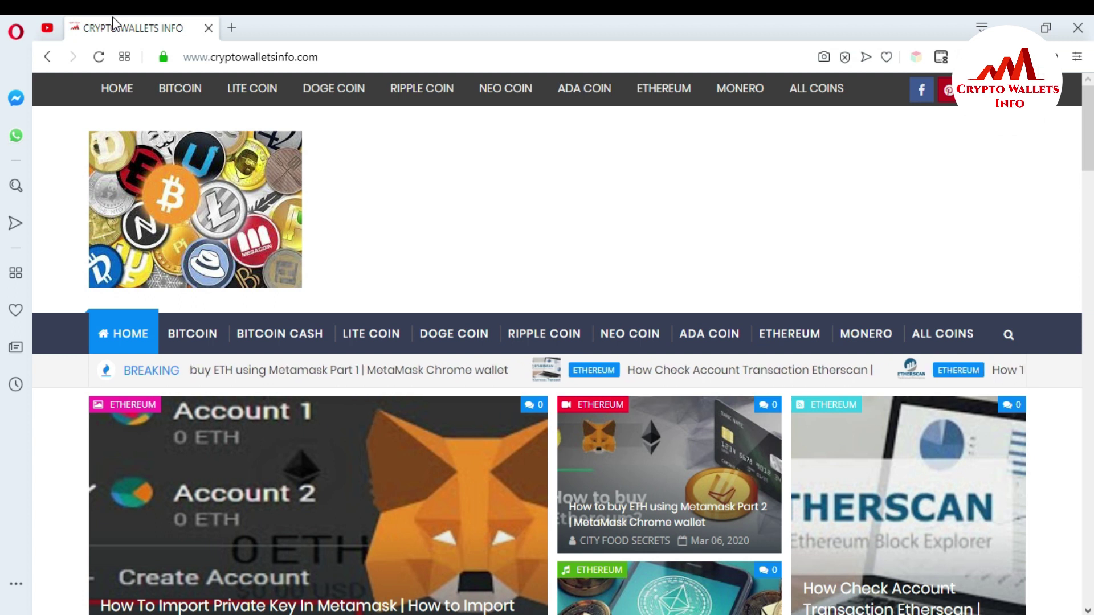
Open a new Speed Dial tab next to the Crypto Wallets Info site
click(232, 28)
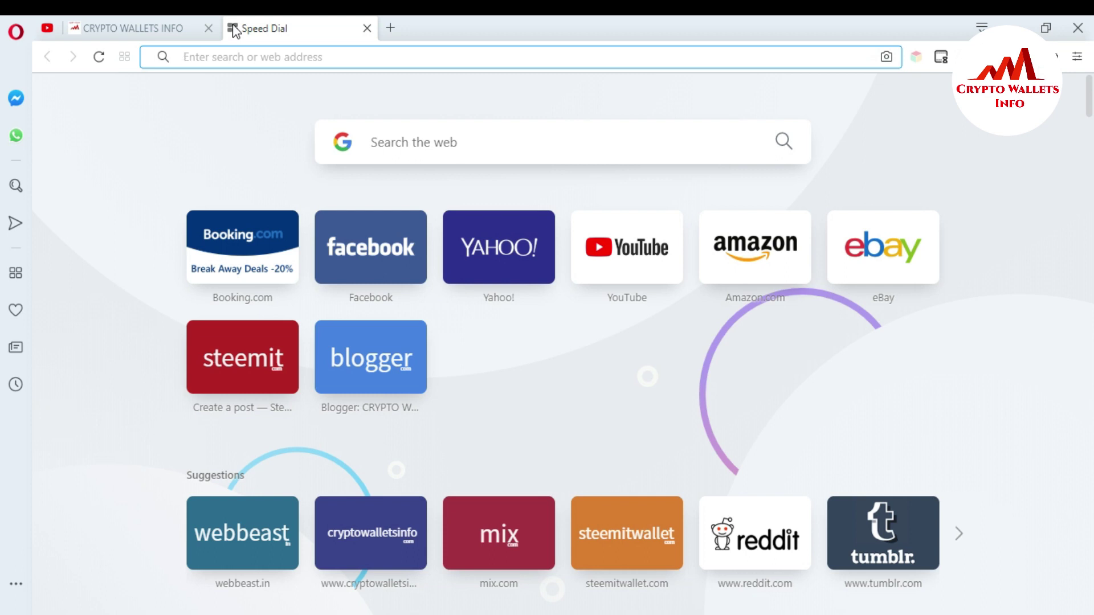
Go to coinmarketcap.com using the 'cap' address-bar suggestion
text(cap)
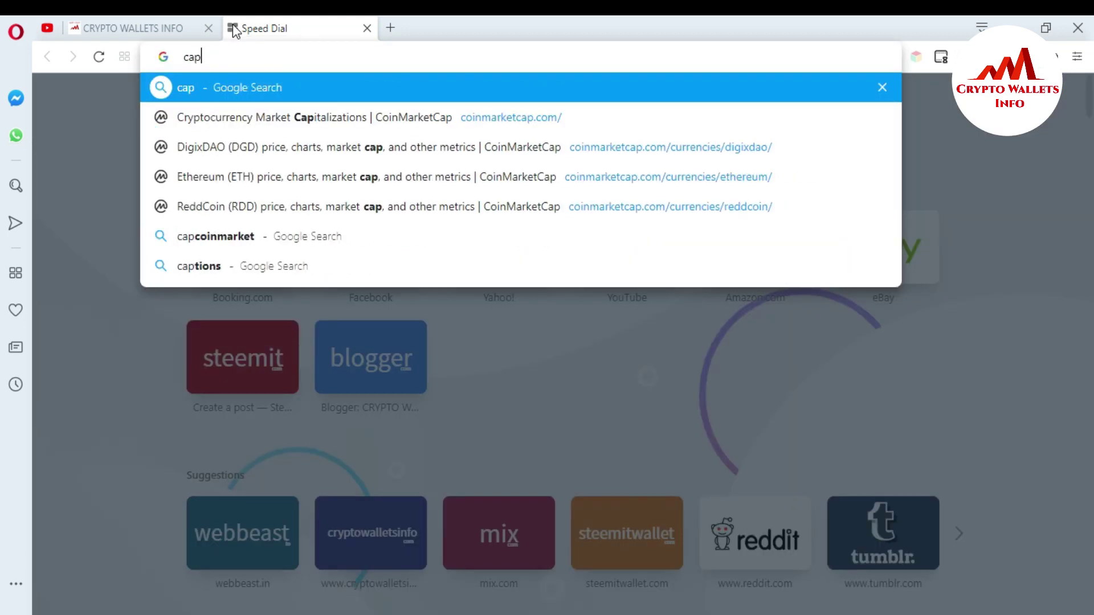
key(Down)
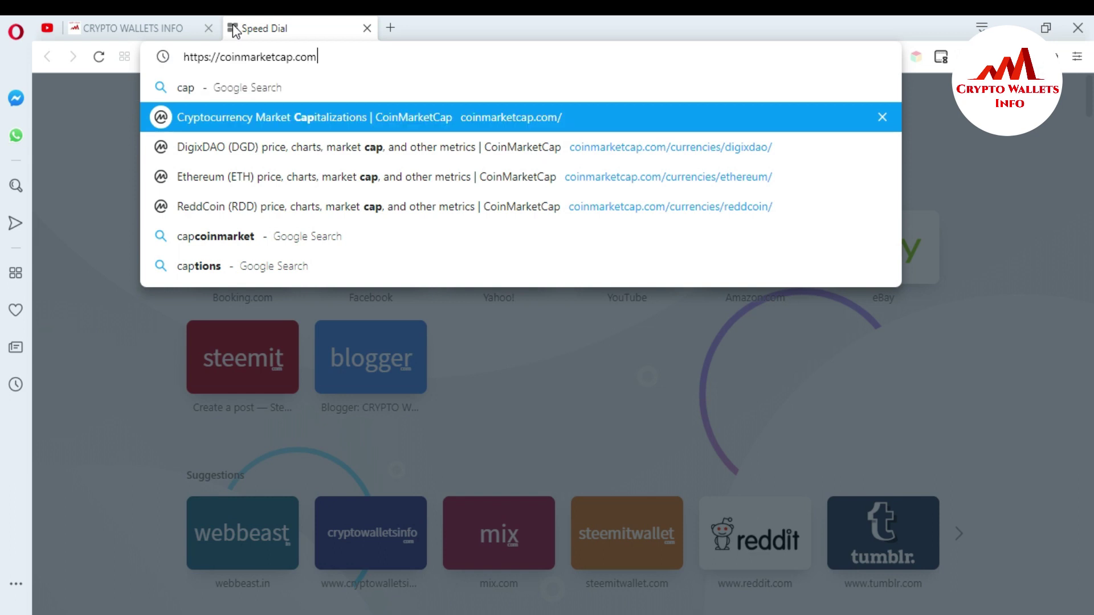
key(Return)
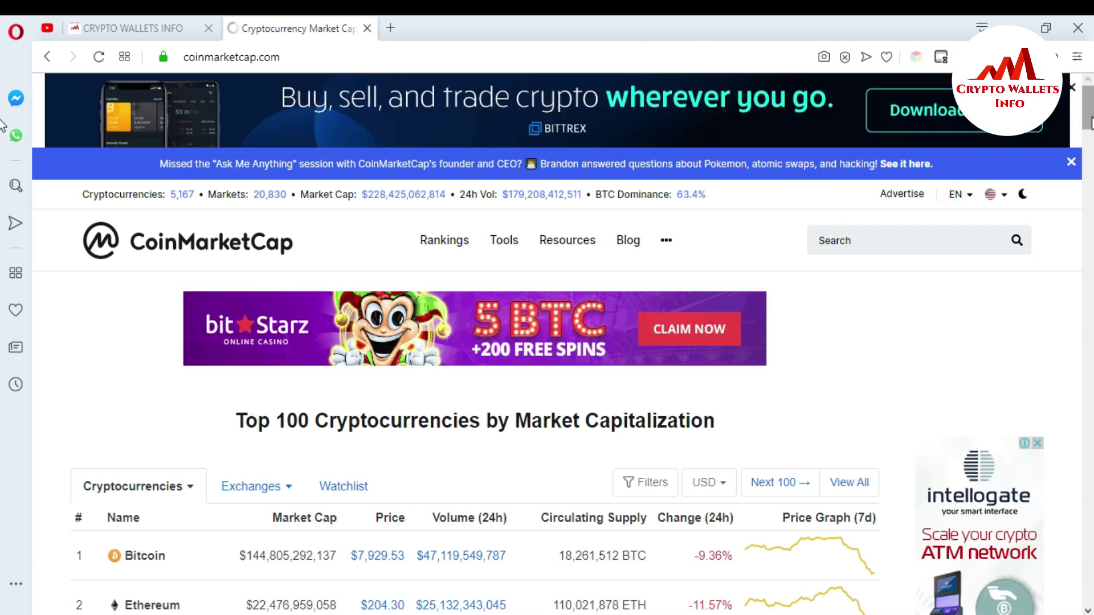
Scroll the market-cap table down to TRON at rank 14
scroll(1091, 145, down, 4)
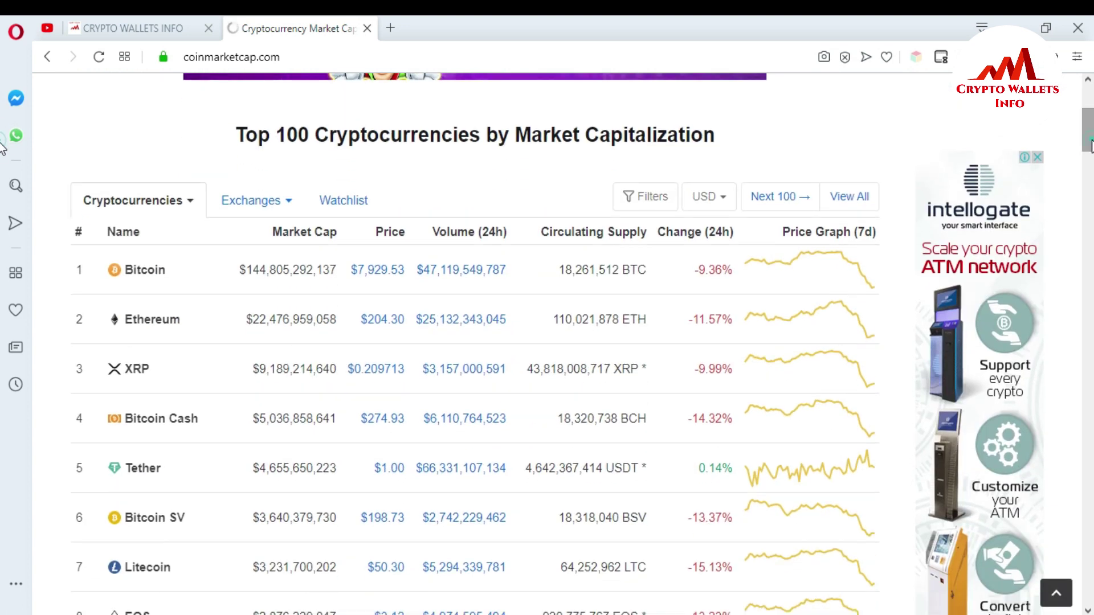
scroll(1091, 145, down, 3)
scroll(1091, 162, down, 3)
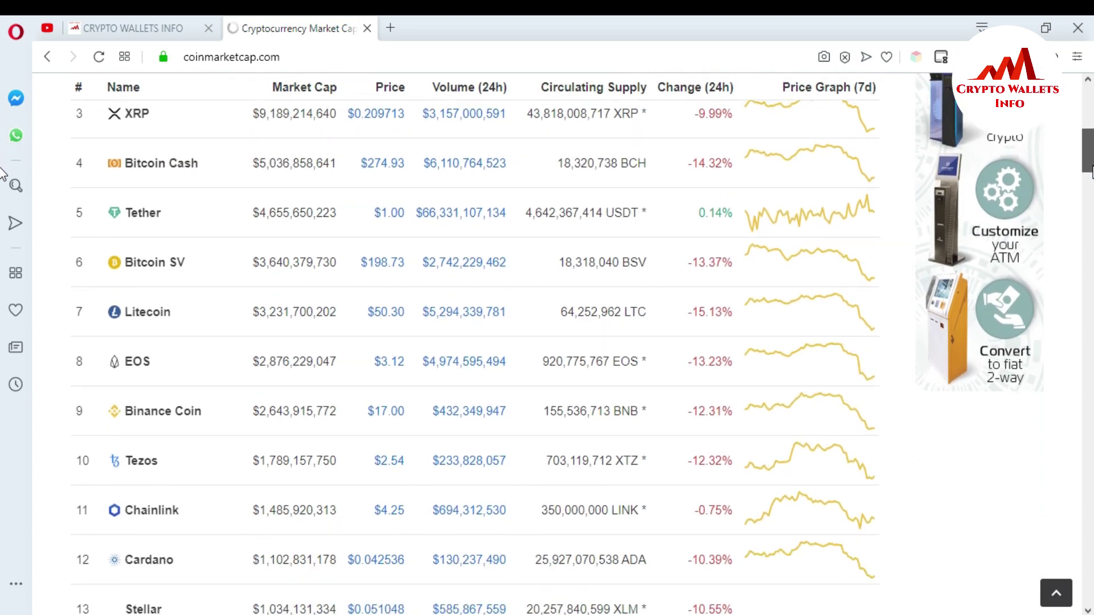
scroll(1091, 156, up, 5)
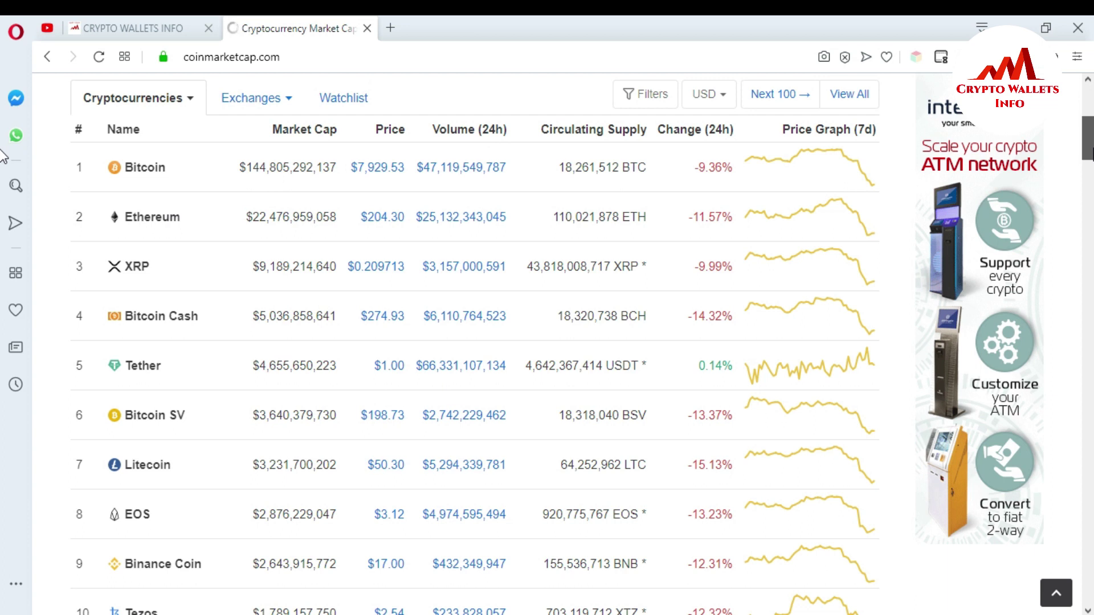
scroll(3, 163, down, 3)
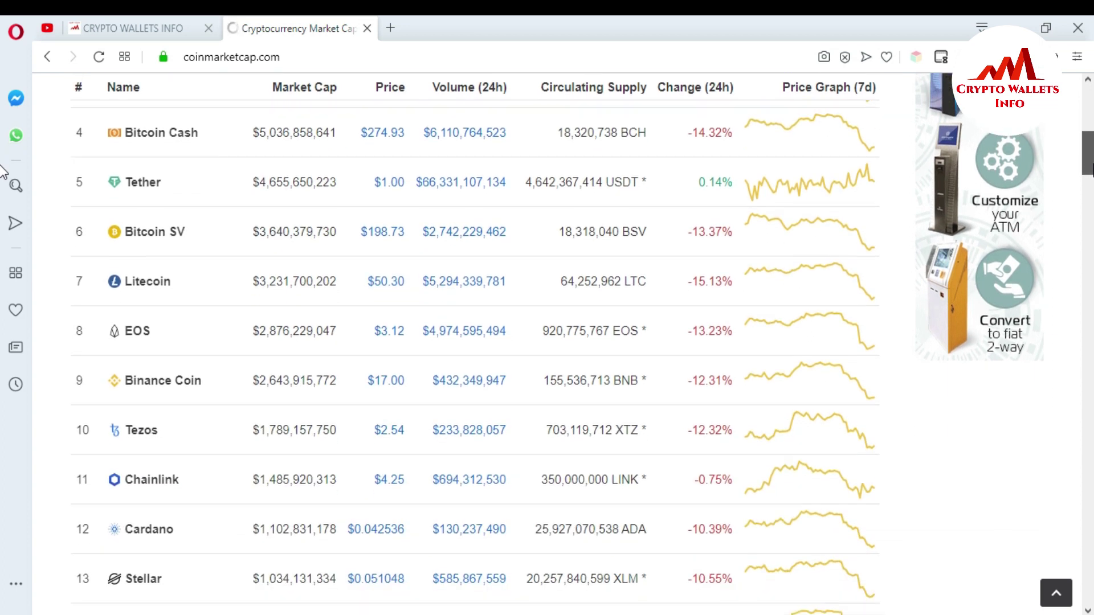
scroll(3, 171, down, 1)
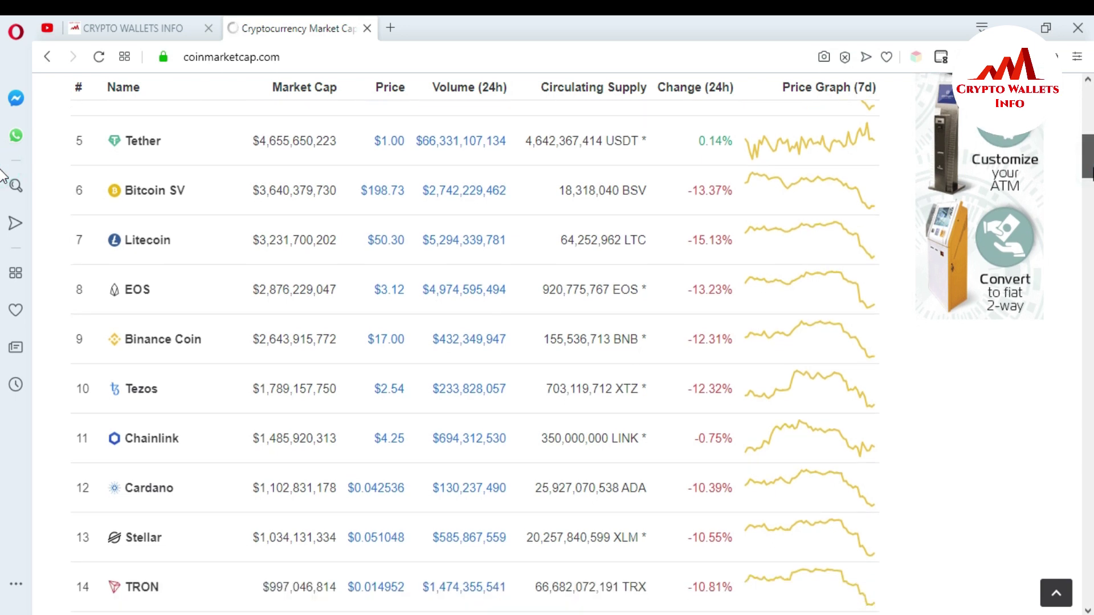
scroll(2, 171, down, 3)
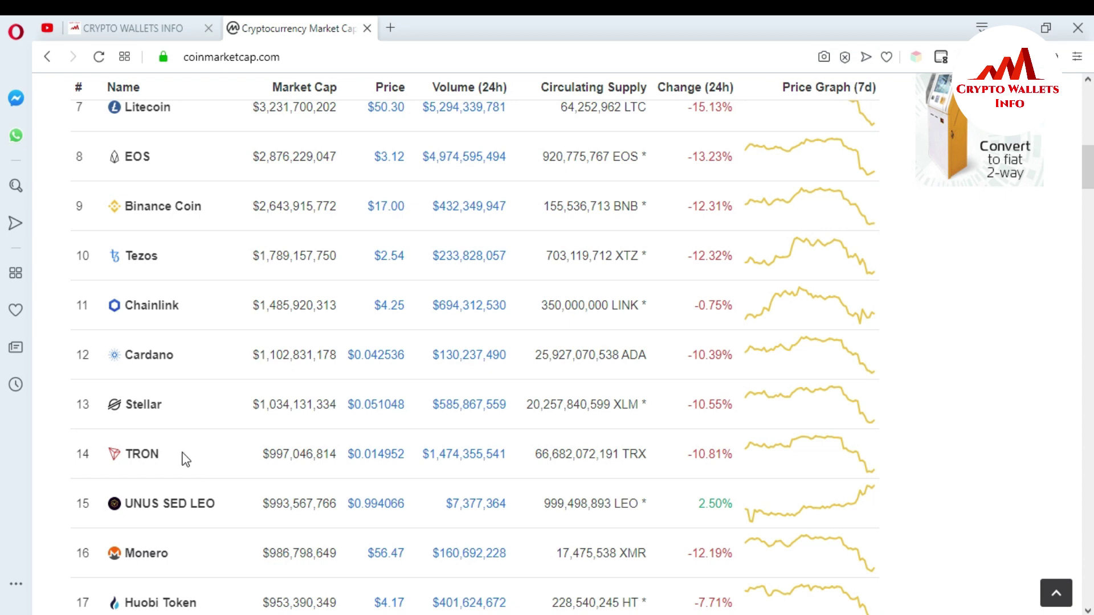
Open the TRON (TRX) coin page and follow its Website link to tron.network
click(143, 456)
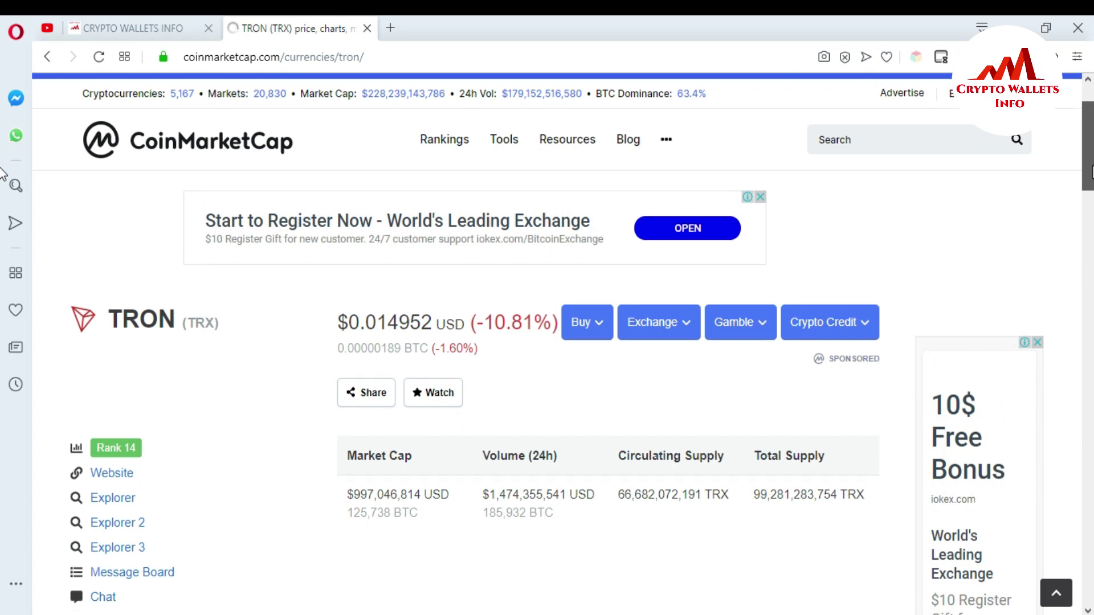
scroll(3, 182, down, 3)
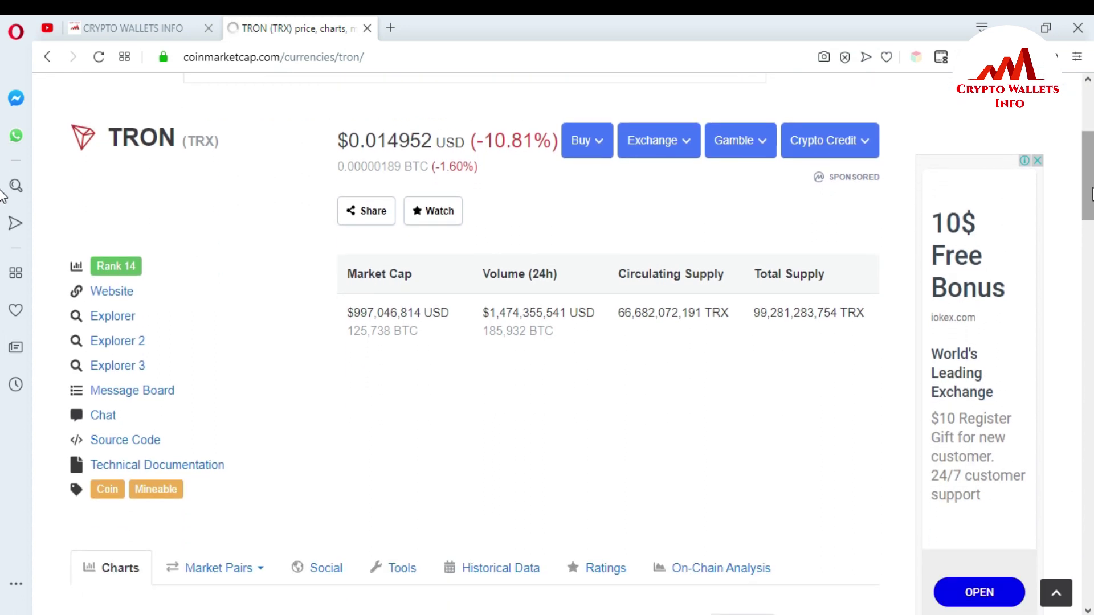
click(123, 293)
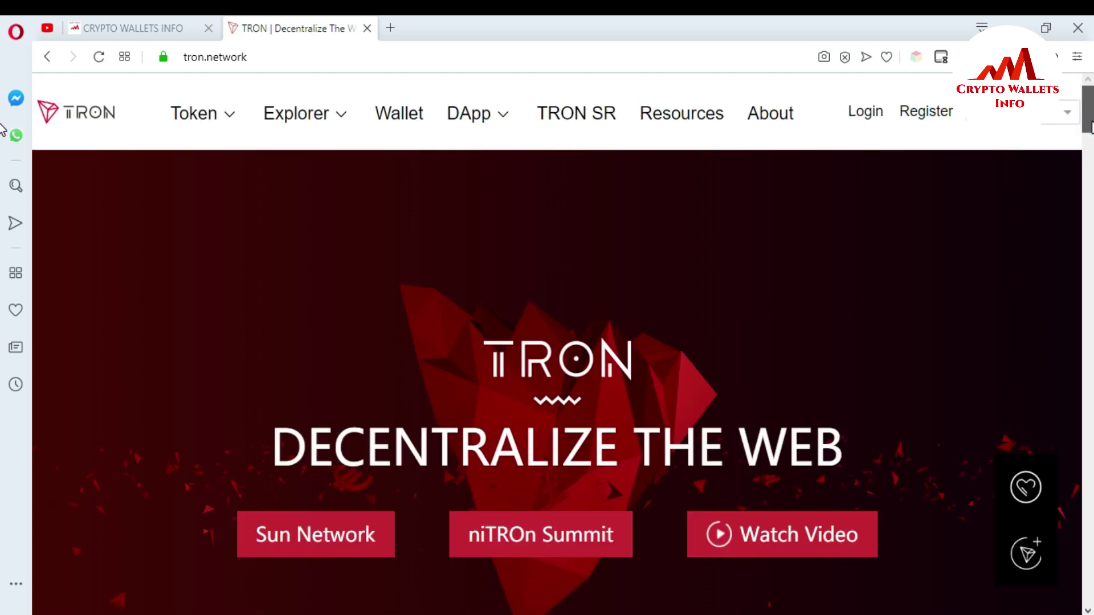
Browse tron.network's wallet, node map and market sections, then open a new tab
scroll(1090, 121, down, 2)
drag(1090, 127, 1090, 191)
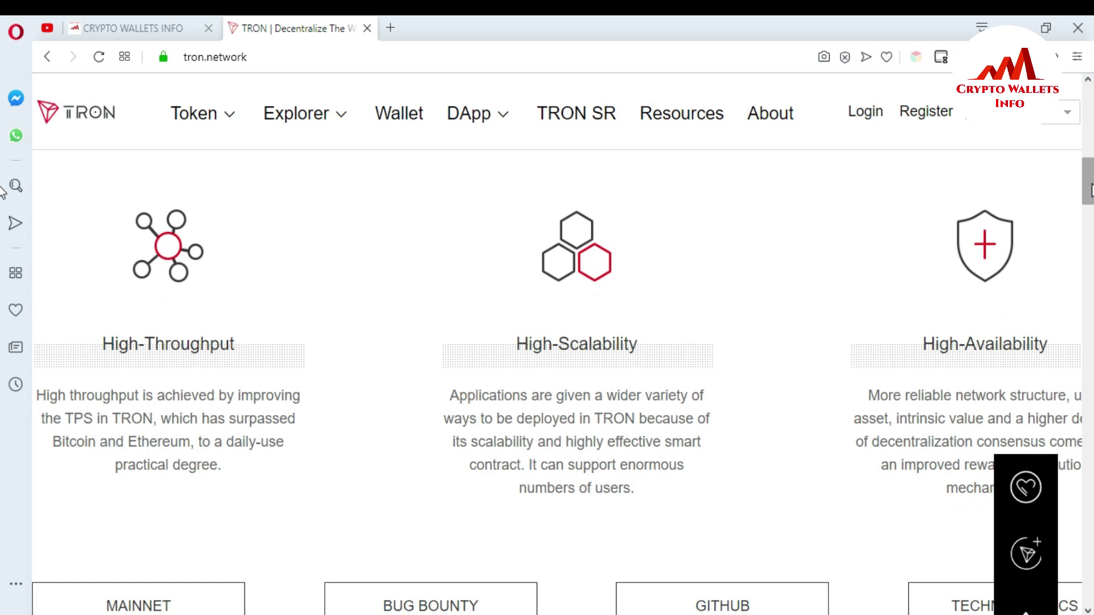
click(1091, 190)
click(1091, 190)
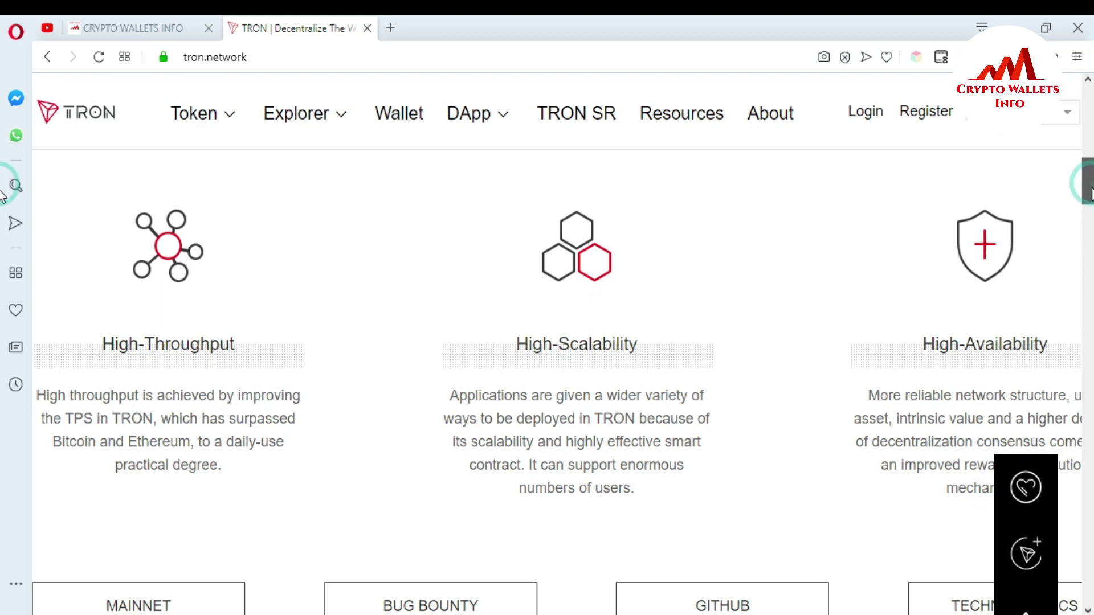
drag(1091, 193, 1091, 311)
click(1091, 259)
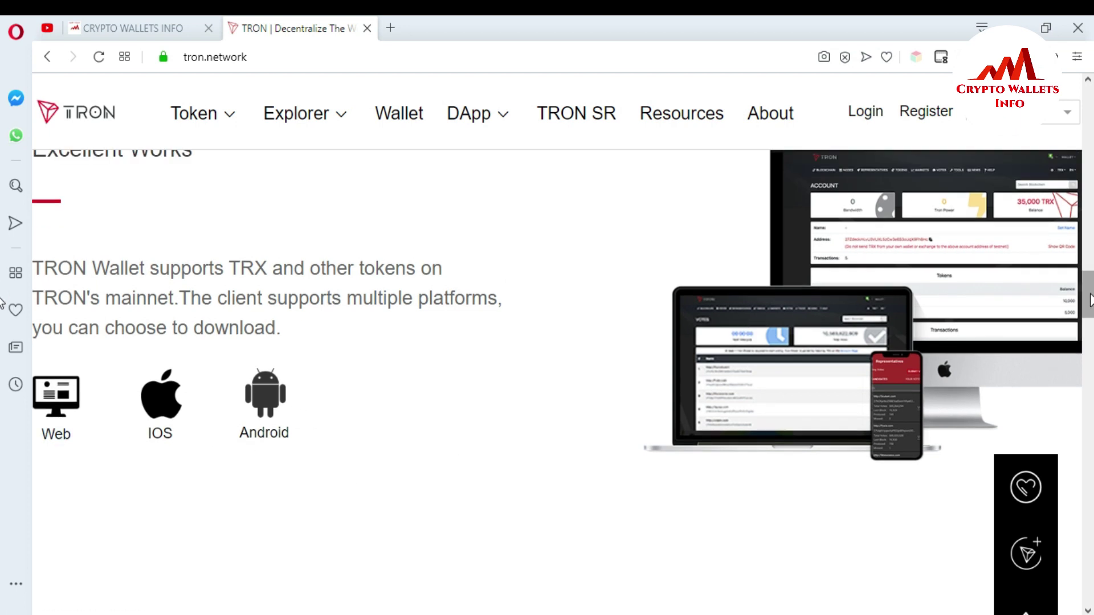
drag(1089, 300, 1089, 336)
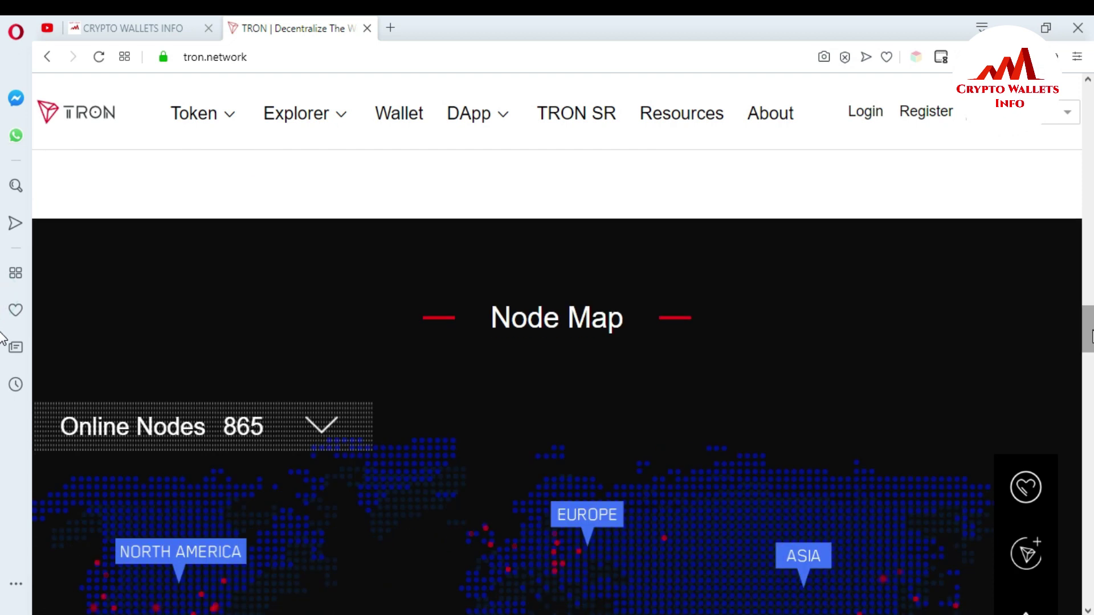
scroll(3, 339, down, 15)
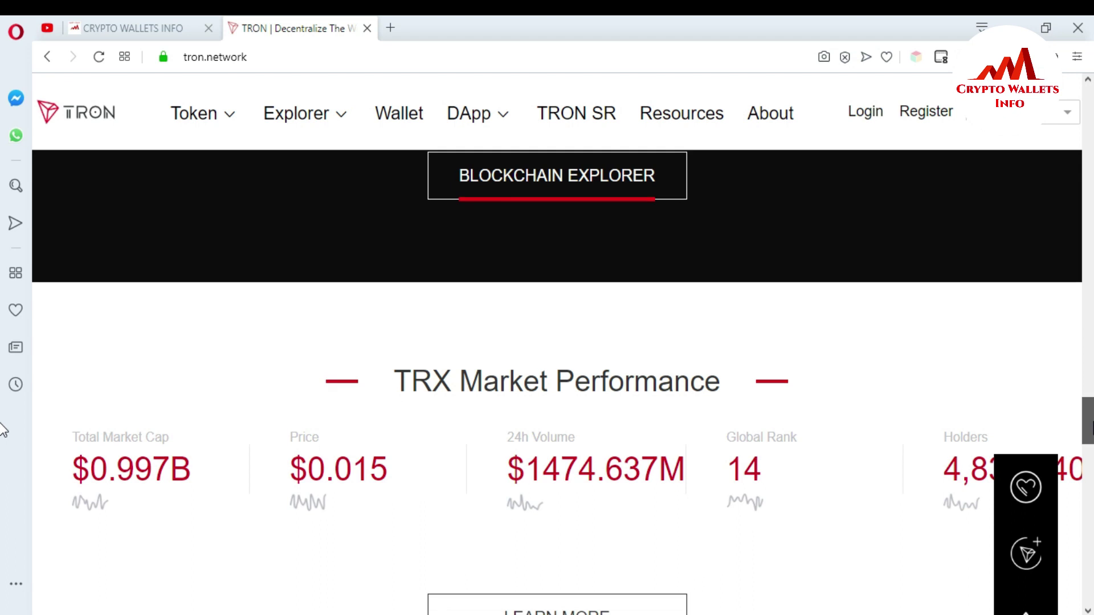
scroll(3, 130, up, 5)
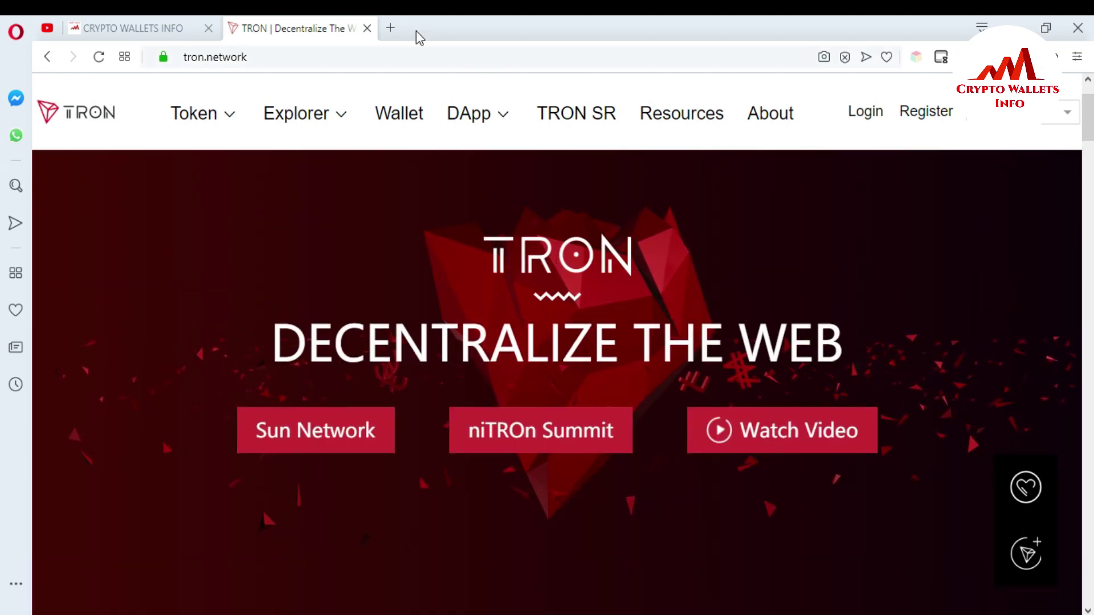
click(392, 28)
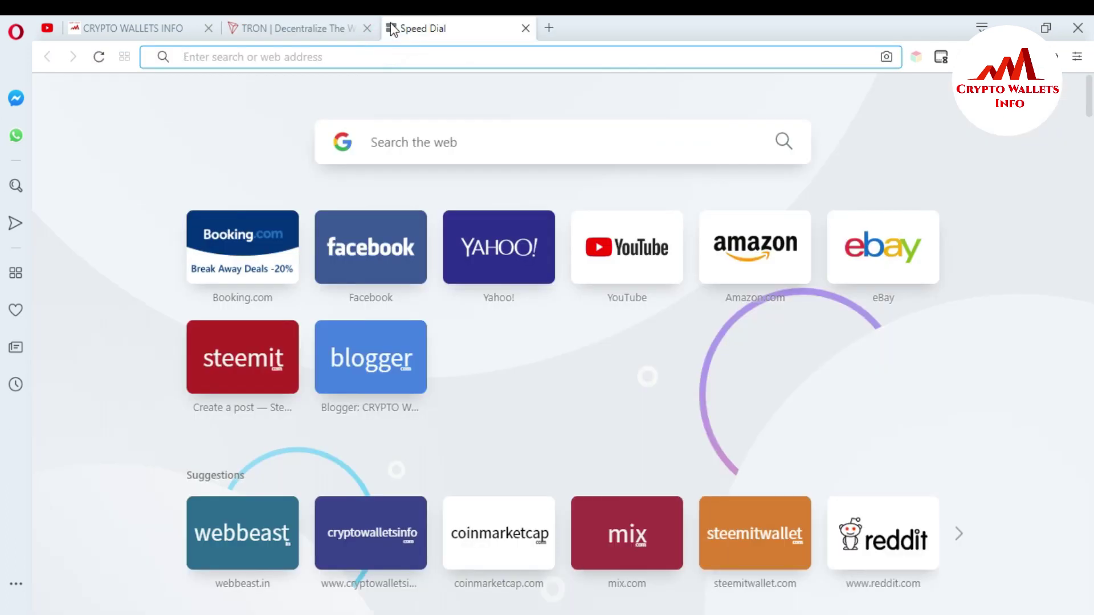
Search Google for 'tron desktop wallet'
text(g)
click(352, 84)
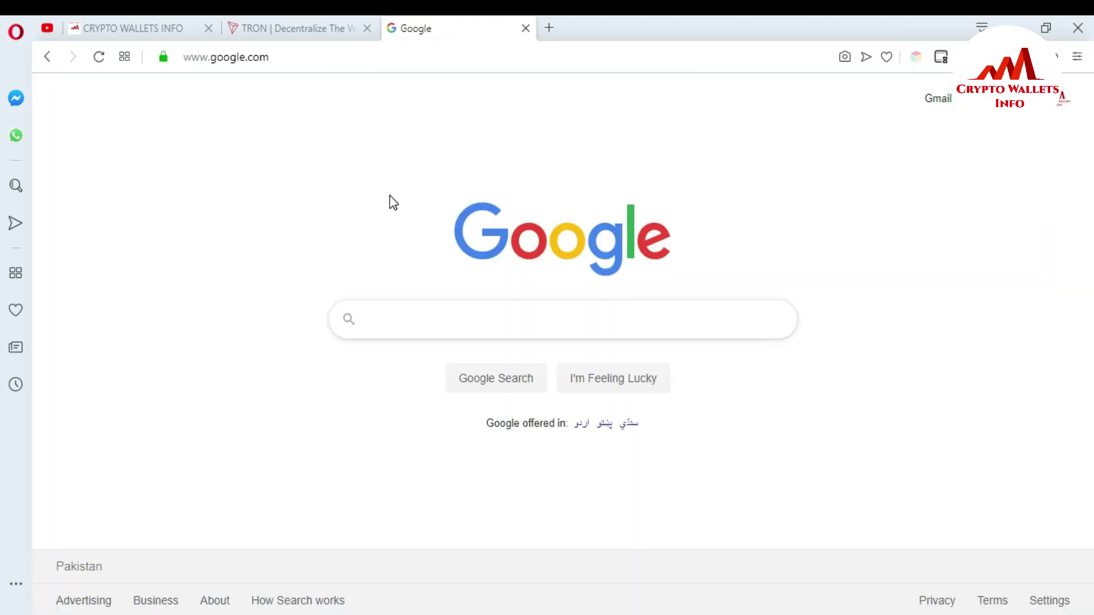
click(386, 322)
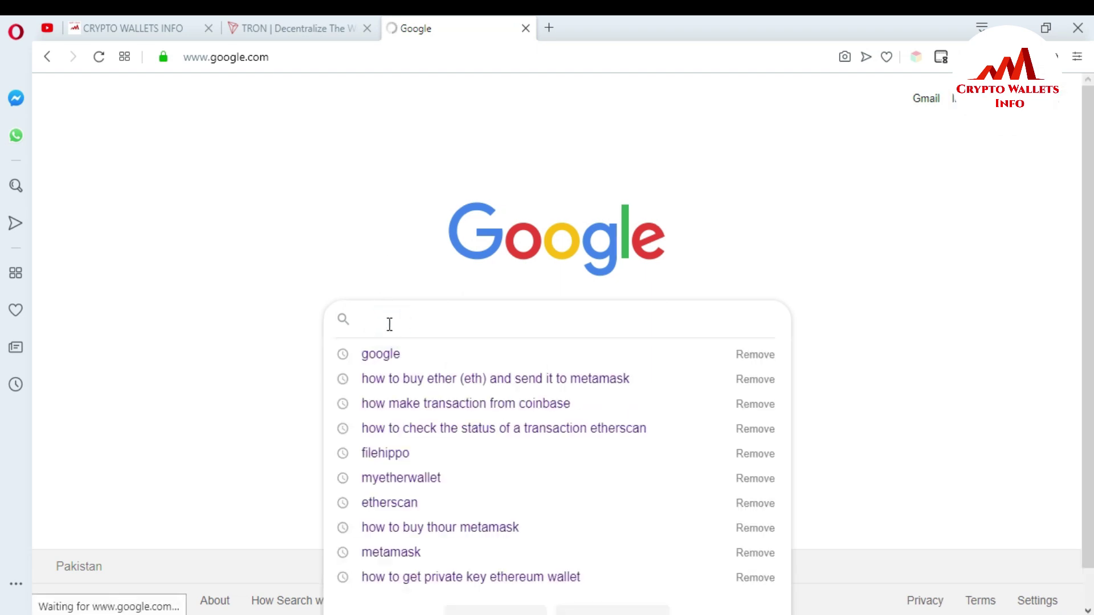
text(tro)
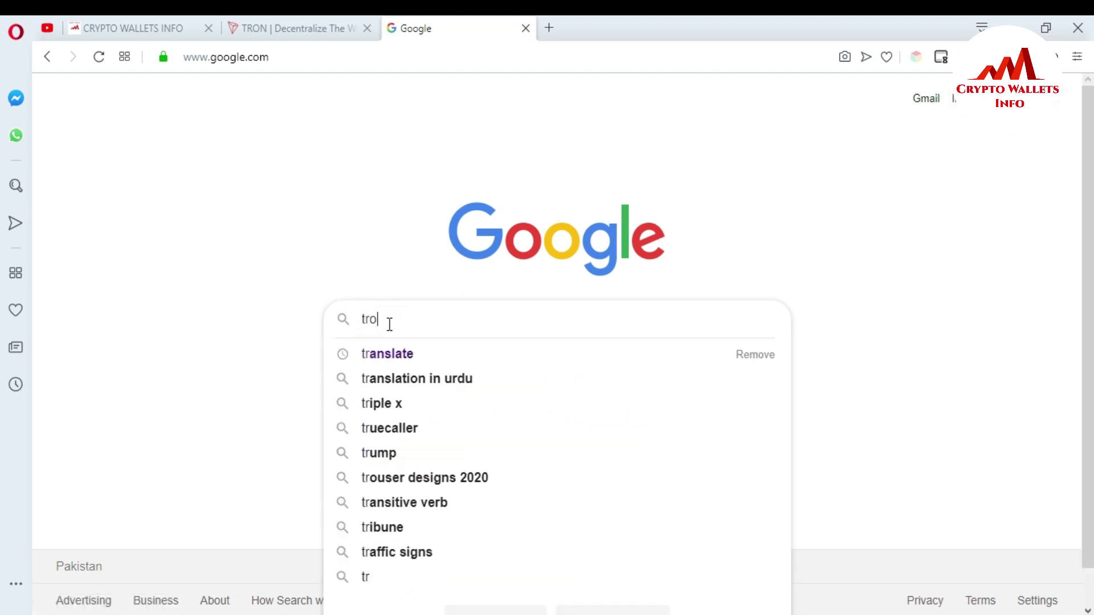
text(n d)
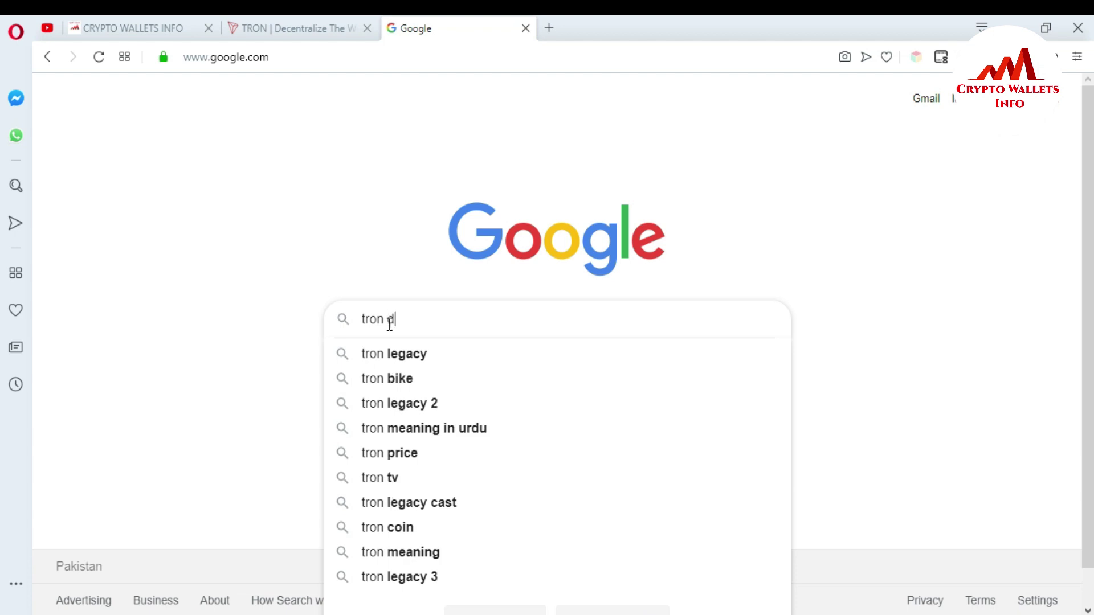
text(eskt)
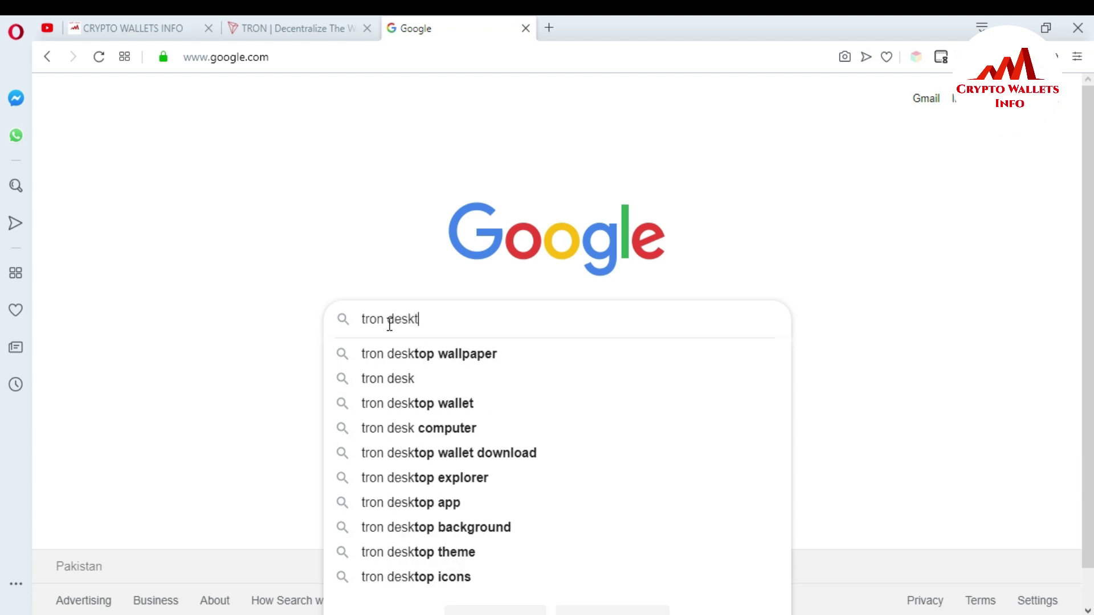
text(o wall)
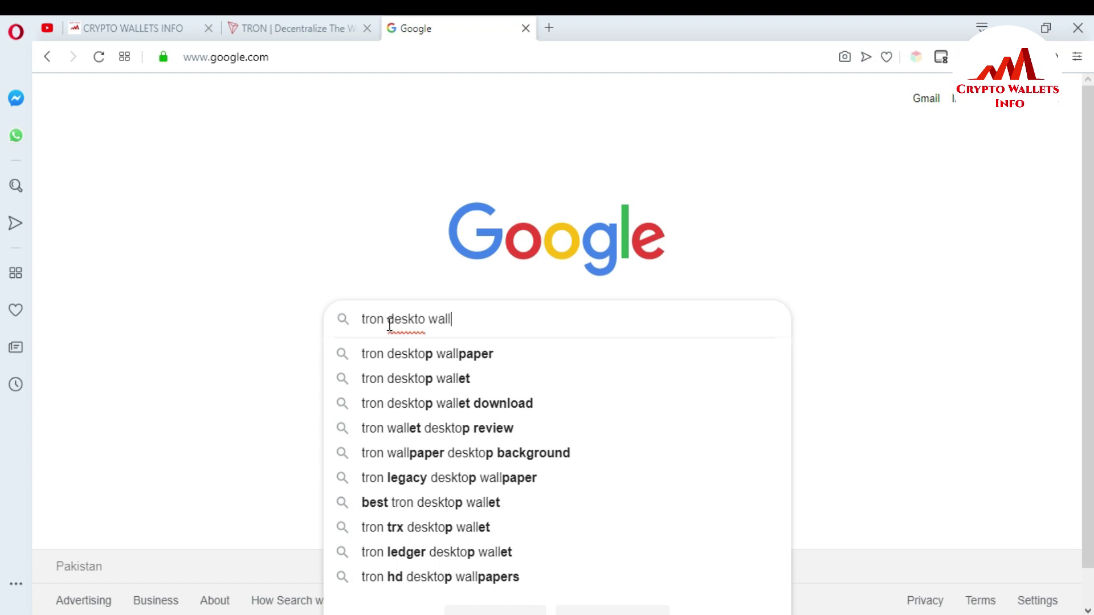
key(BackSpace)
key(BackSpace)
key(BackSpace)
key(BackSpace)
key(BackSpace)
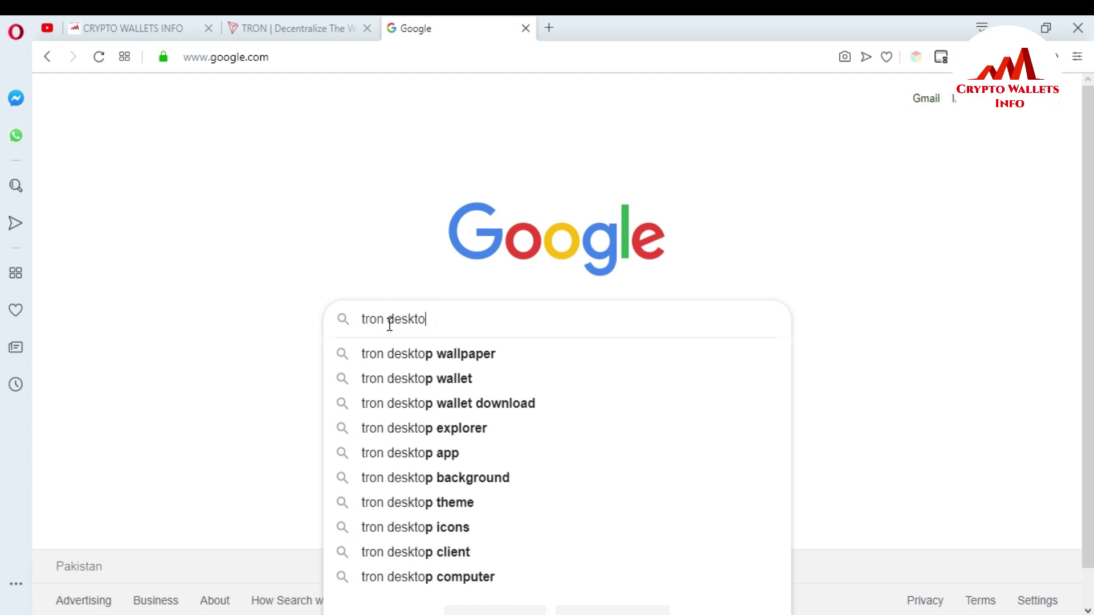
text(p wal)
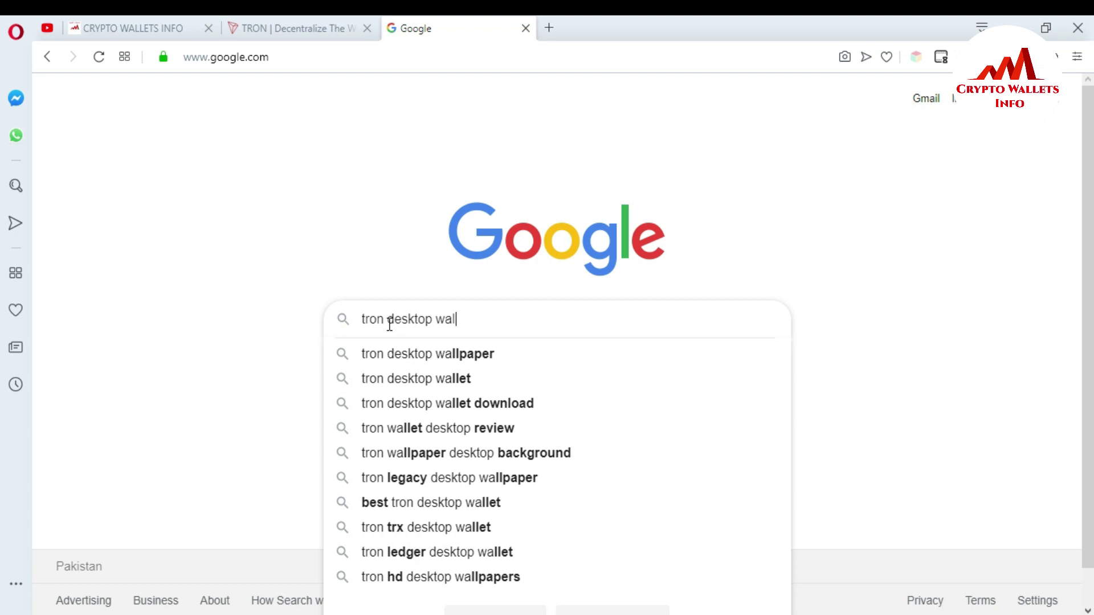
text(let)
key(Return)
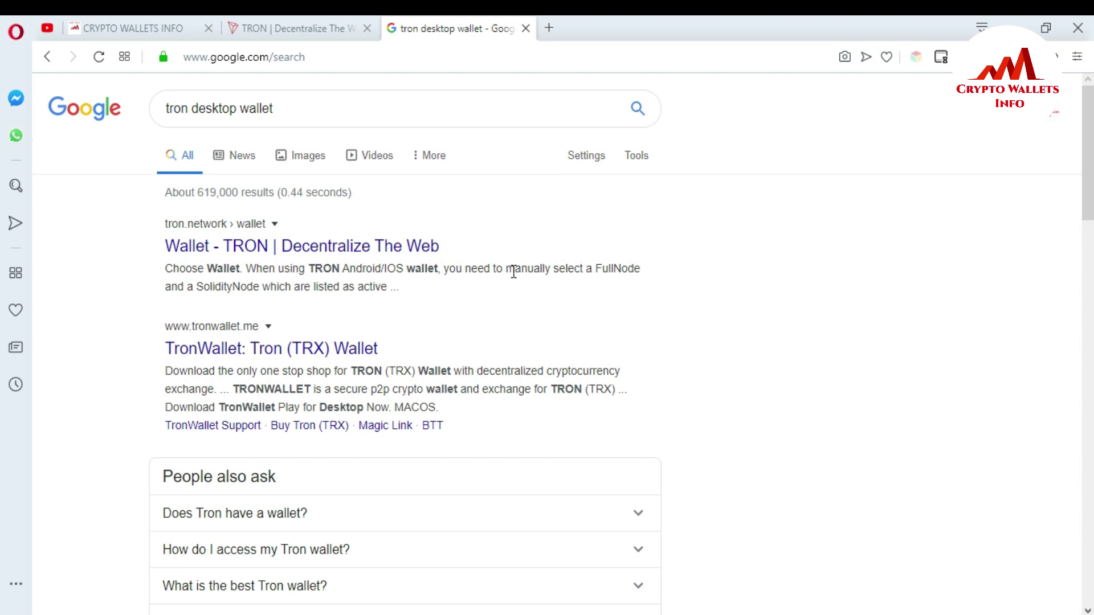
Open the 'TronWallet: Tron (TRX) Wallet' result and scroll to the desktop download buttons
click(246, 350)
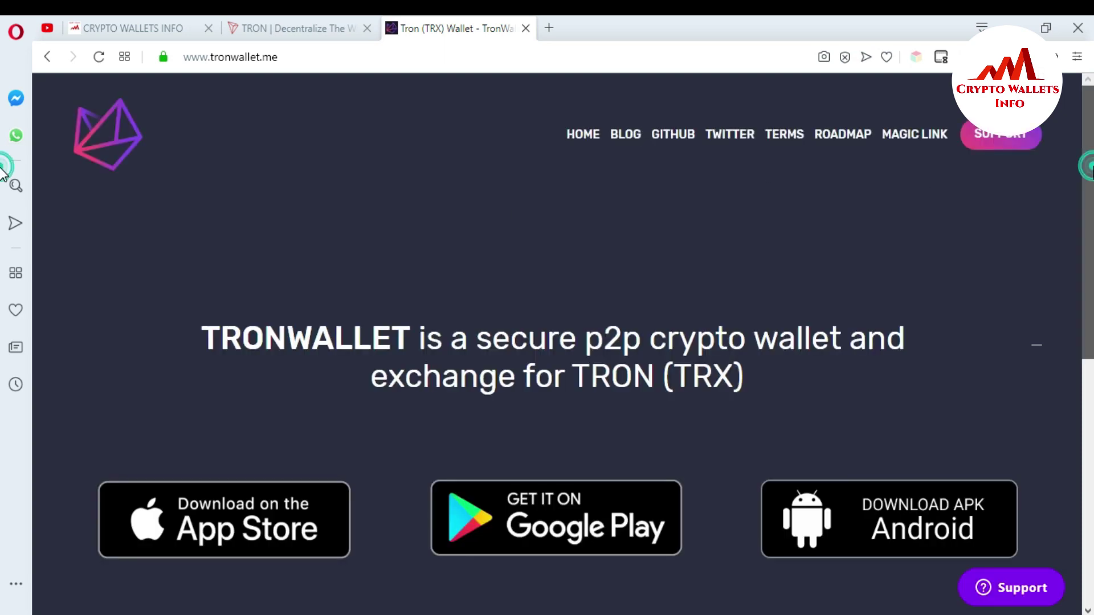
scroll(2, 188, down, 1)
scroll(2, 227, down, 2)
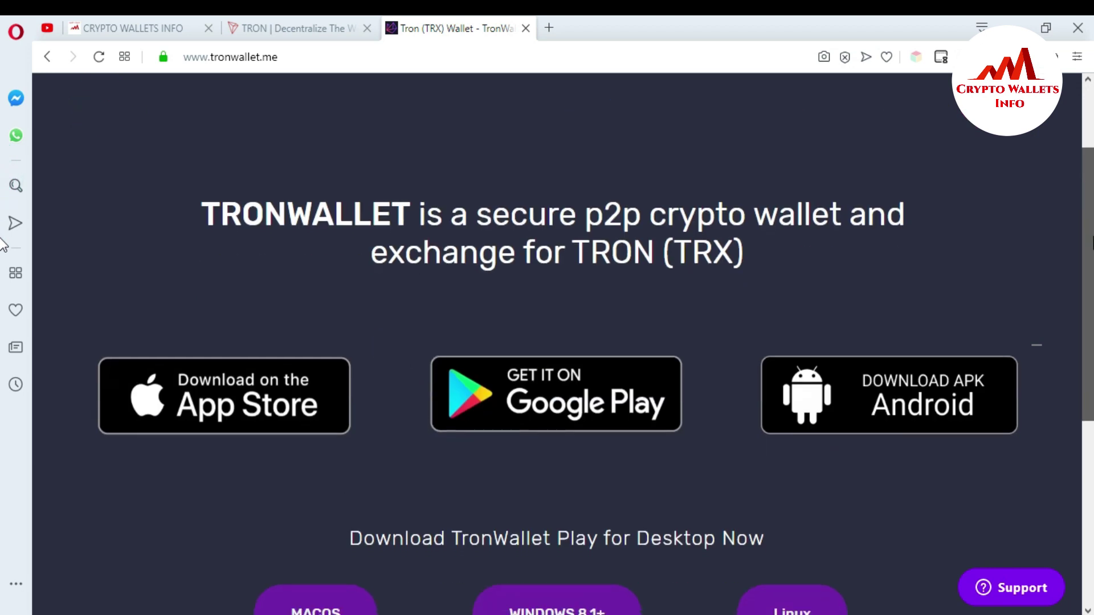
scroll(3, 251, down, 2)
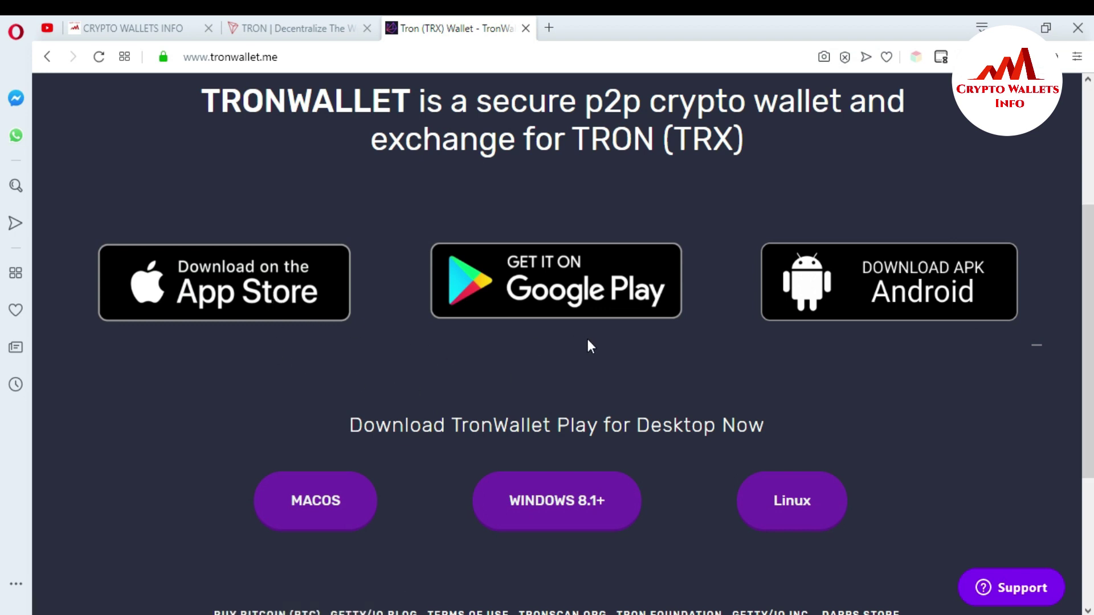
drag(1087, 332, 1087, 369)
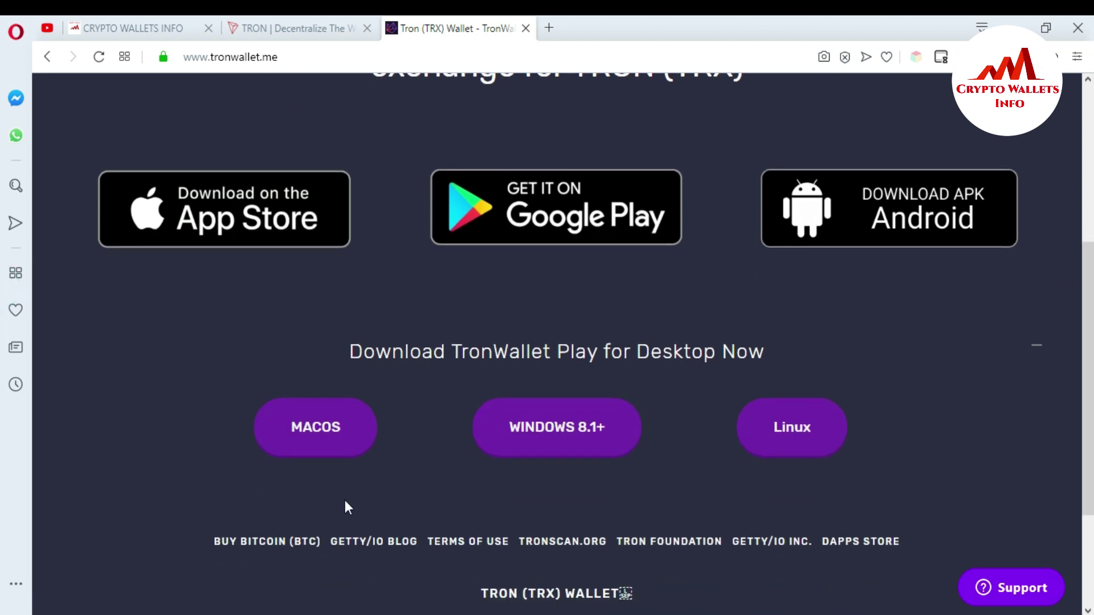
drag(1087, 341, 1088, 399)
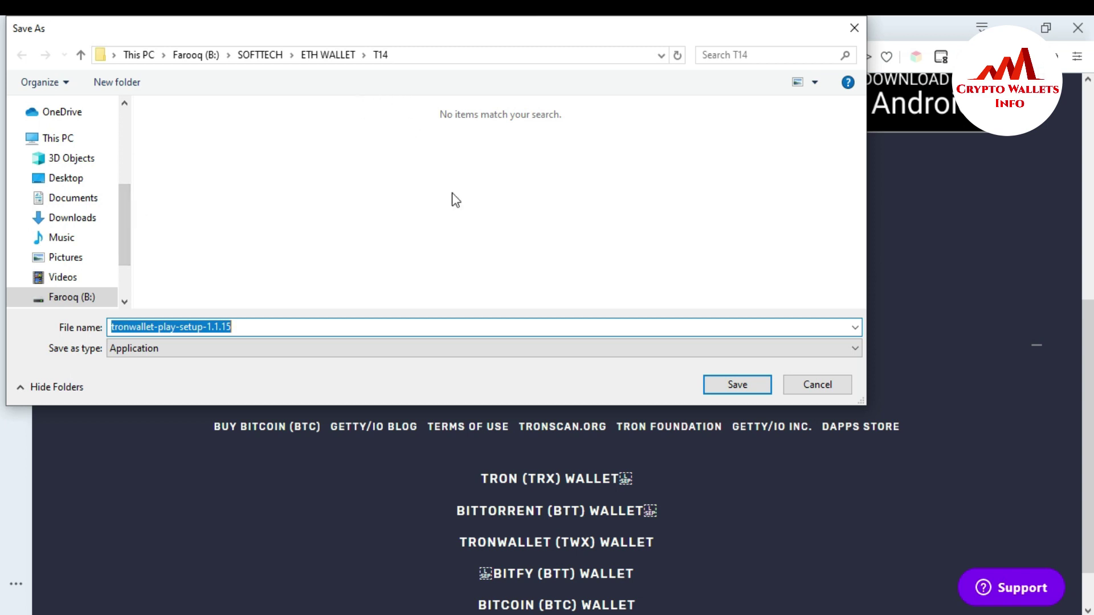
Save the Windows 8.1+ installer tronwallet-play-setup-1.1.15
click(738, 387)
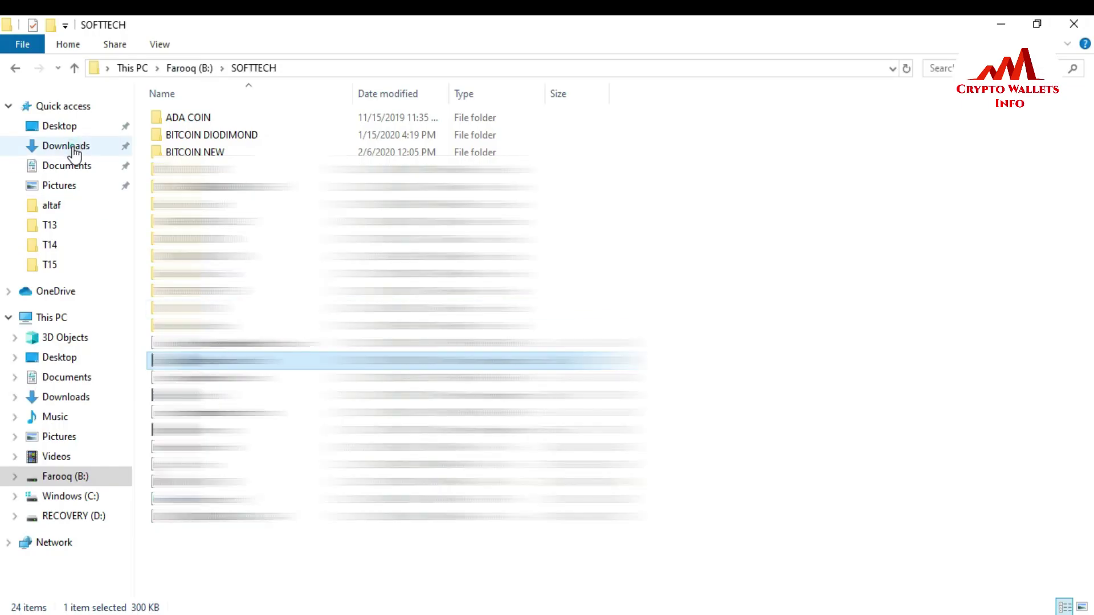
Run tronwallet-play-setup-1.1.15 from the Downloads folder
click(71, 147)
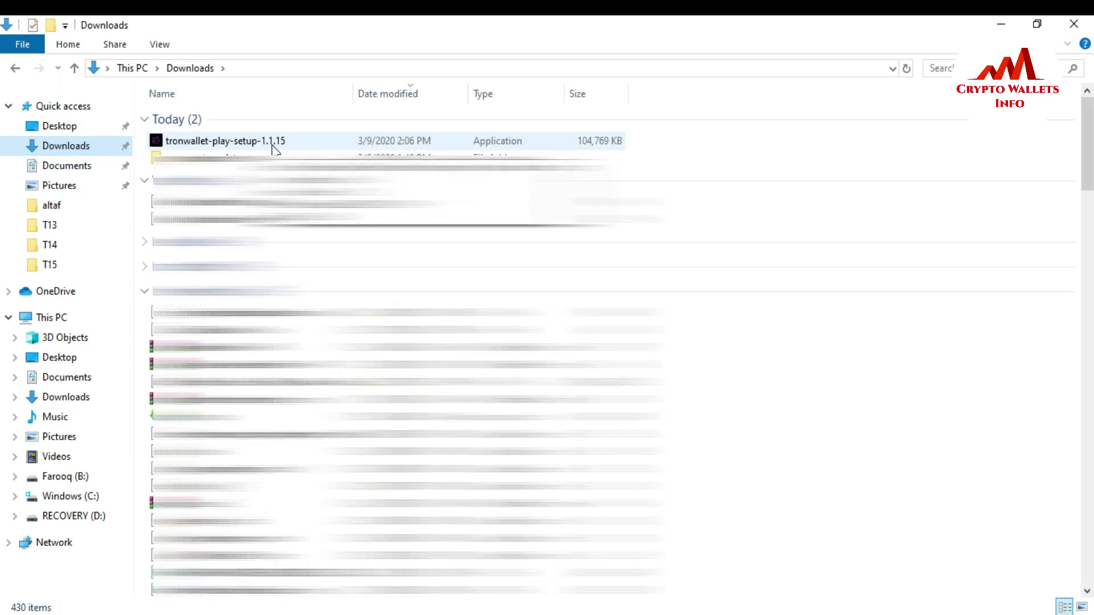
double_click(211, 146)
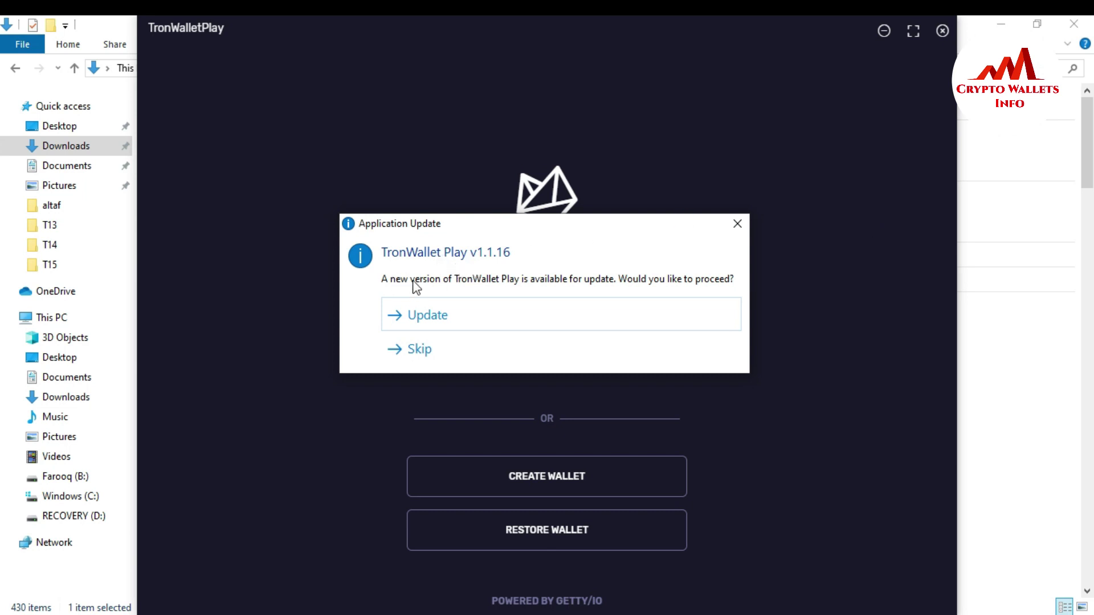
Accept the TronWallet Play v1.1.16 update and dismiss the download notice
click(437, 319)
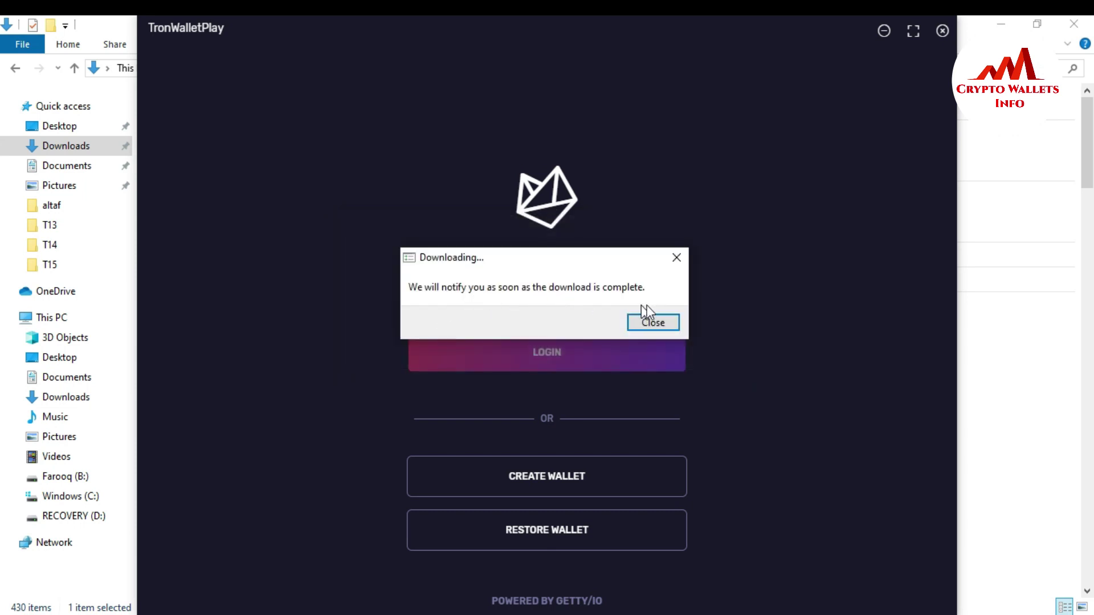
click(646, 320)
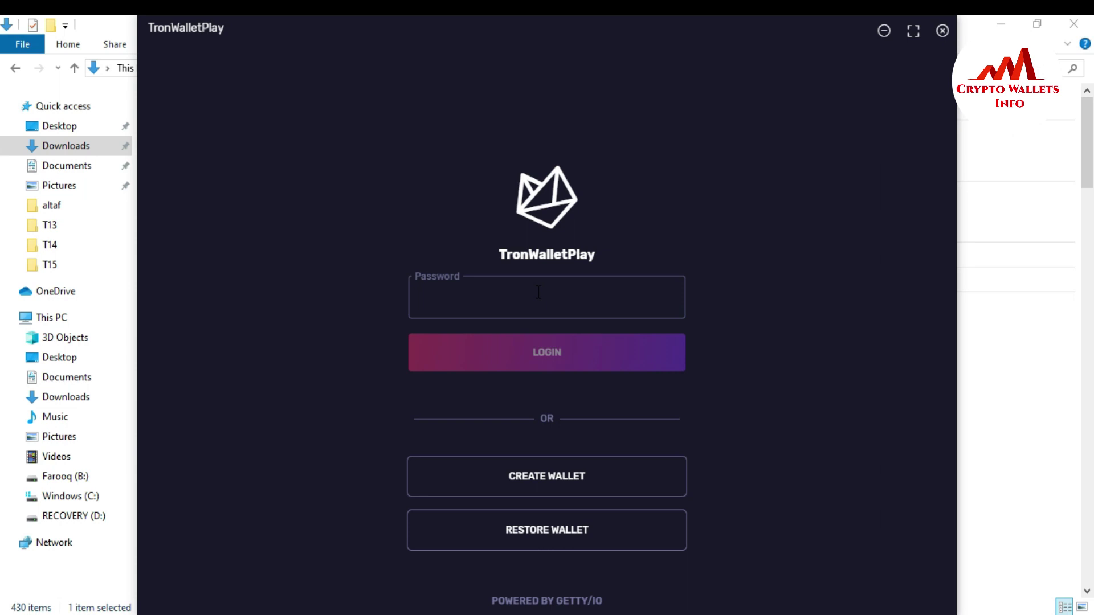
Start a new wallet and select its entire generated 12-word recovery phrase for copying
click(543, 483)
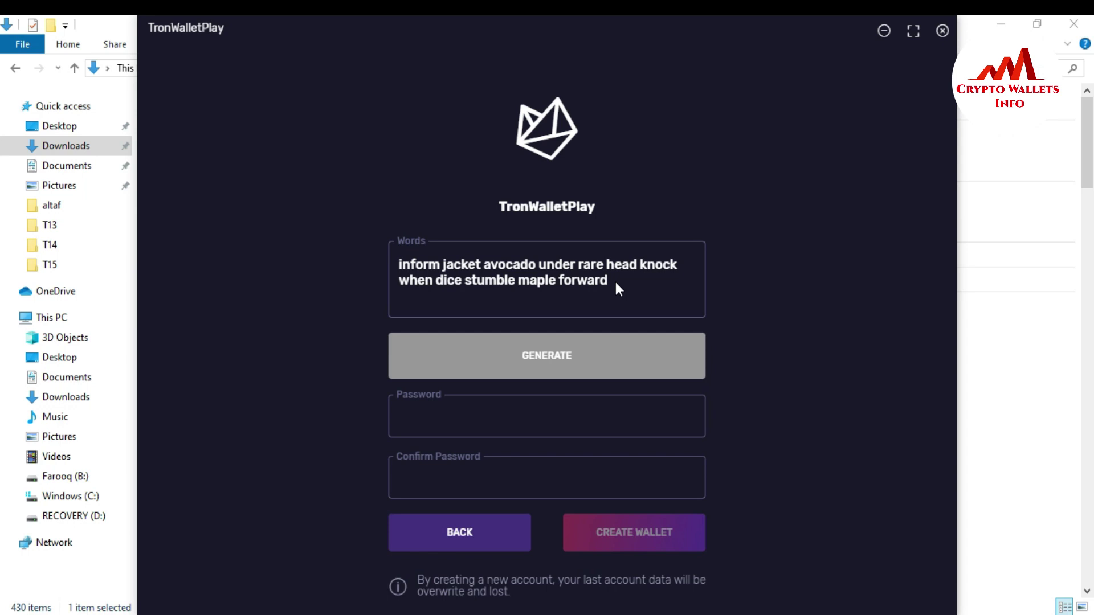
drag(611, 276, 453, 271)
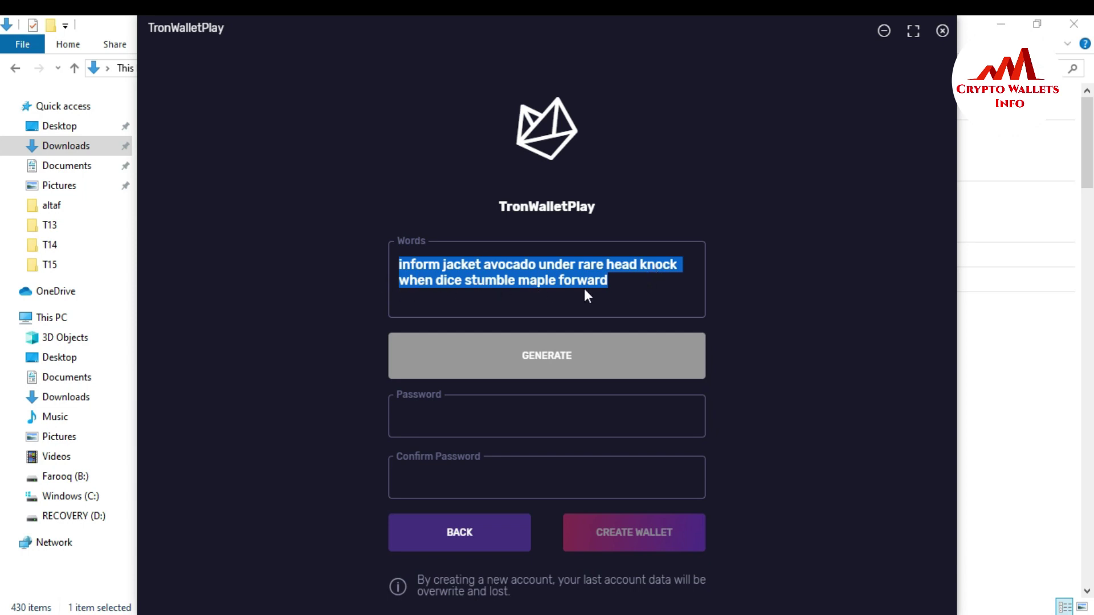
click(624, 290)
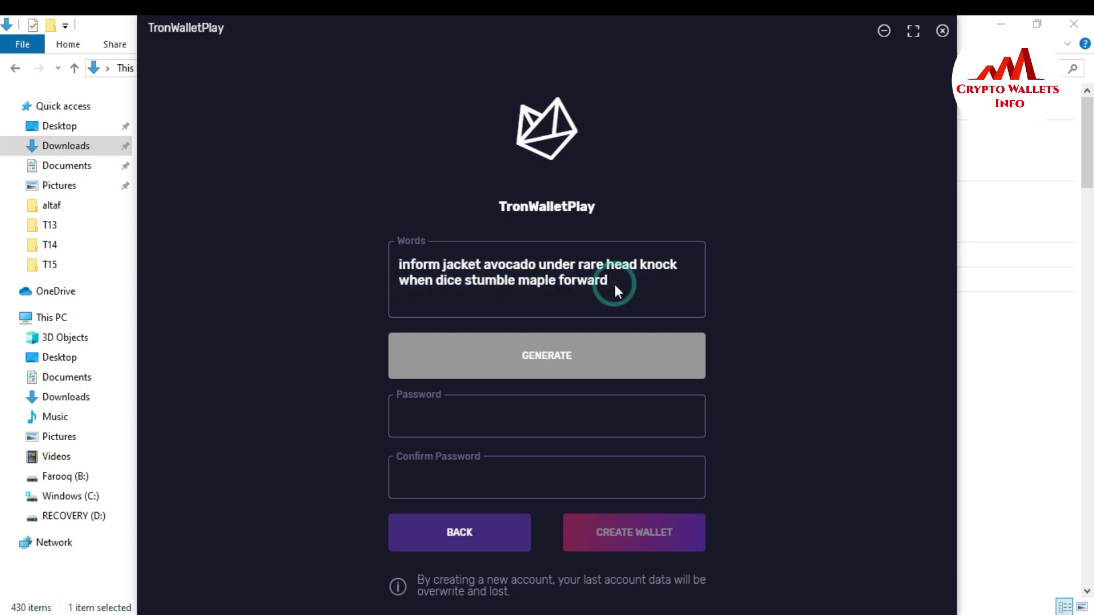
drag(610, 280, 390, 254)
key(ctrl+c)
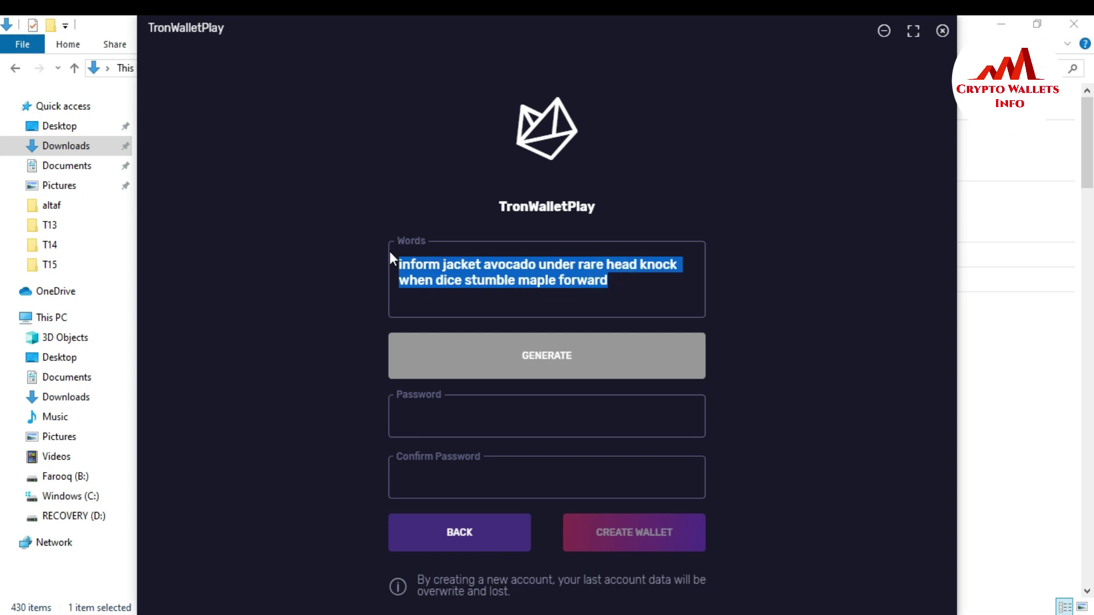
mouse_move(530, 614)
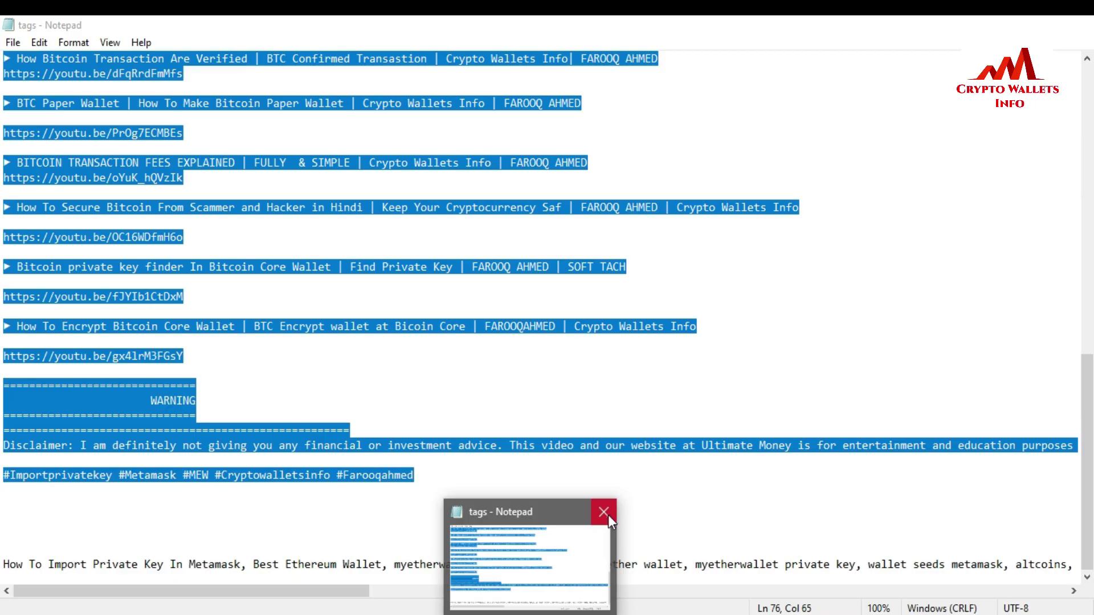
Paste the recovery phrase into a blank note and save it as 'Seed' in the T1 folder
click(607, 515)
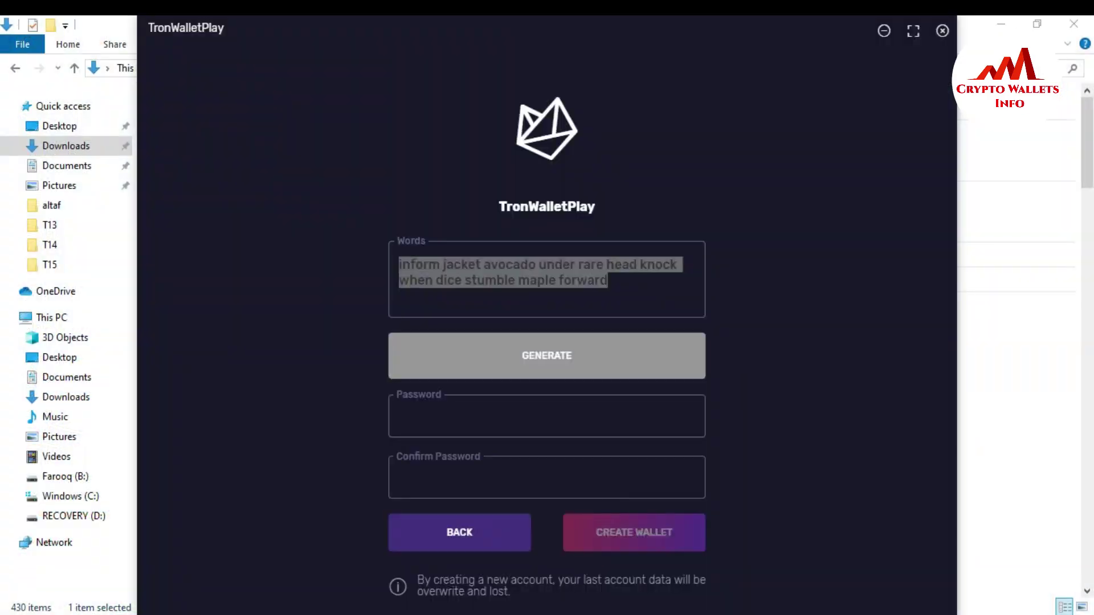
key(ctrl+v)
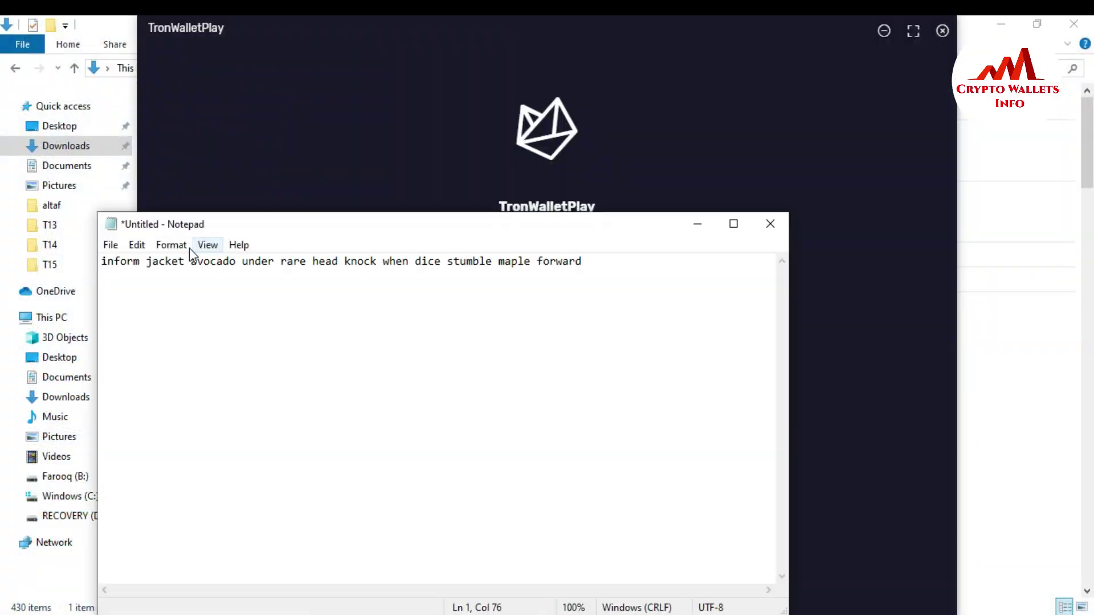
click(110, 246)
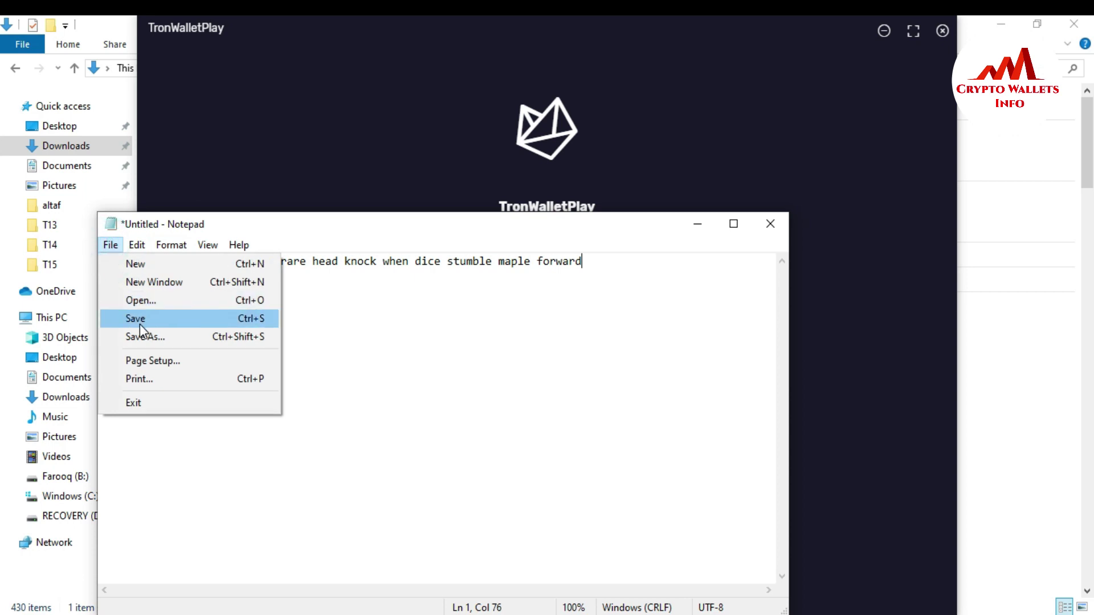
click(150, 335)
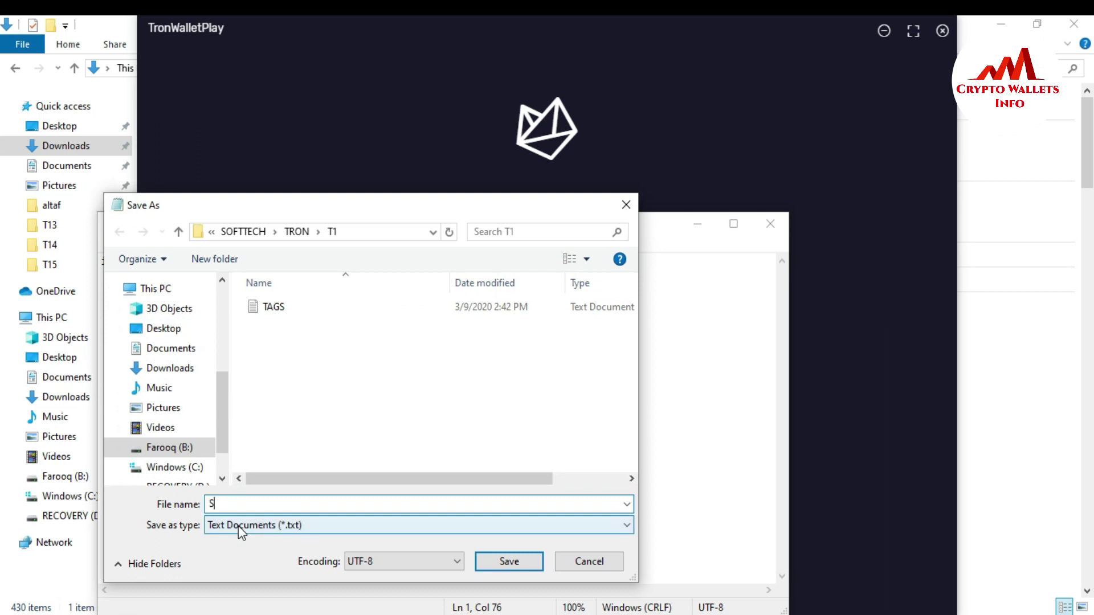
text(Seed)
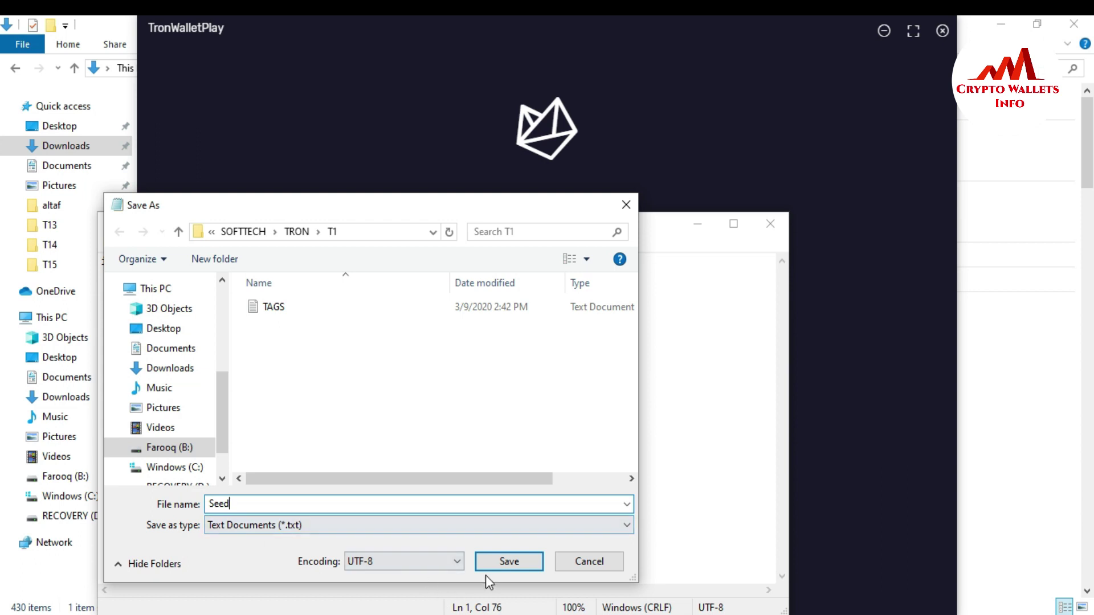
click(496, 564)
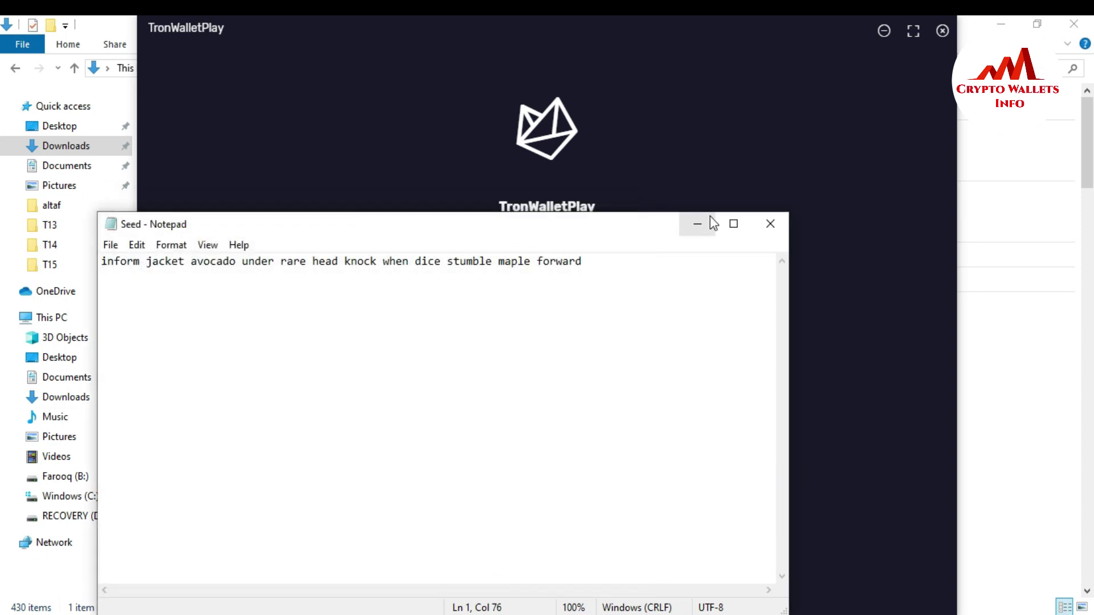
click(699, 224)
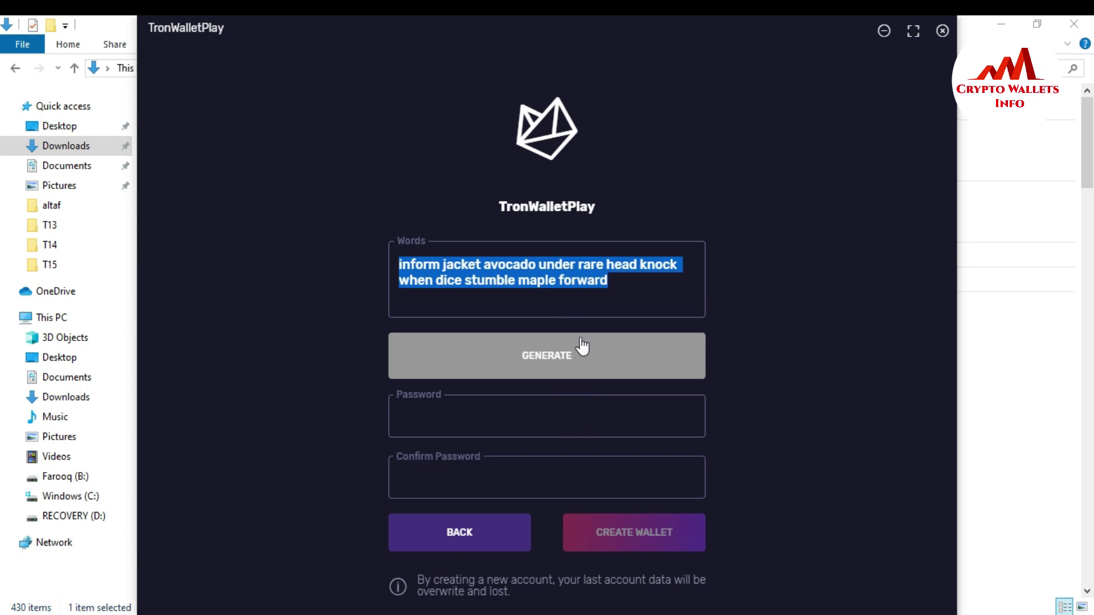
Generate a fresh recovery phrase twice, then move into the Password field
click(556, 360)
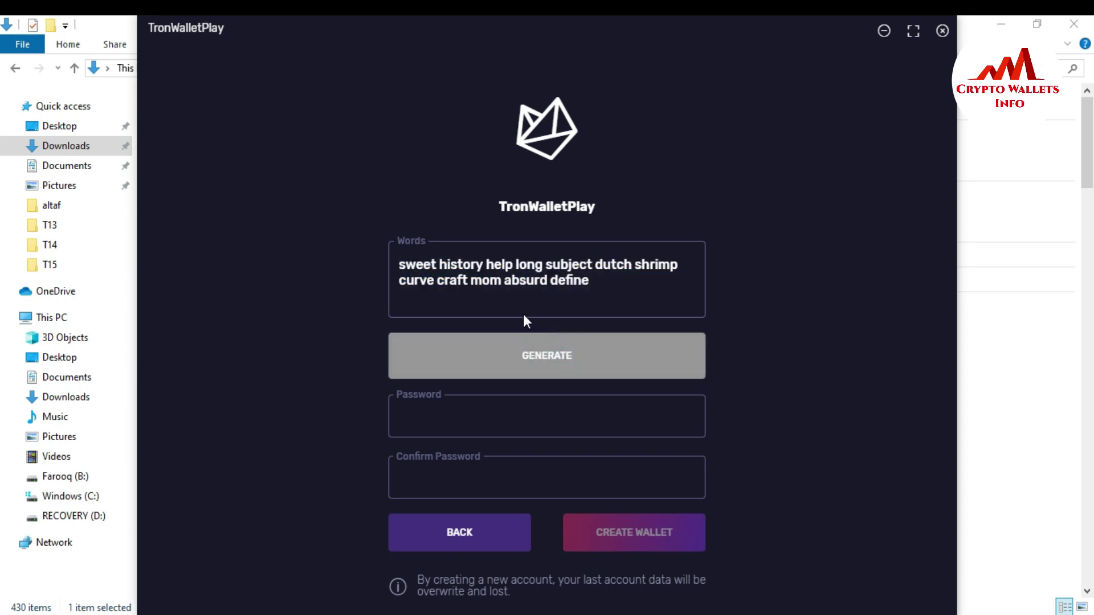
click(515, 356)
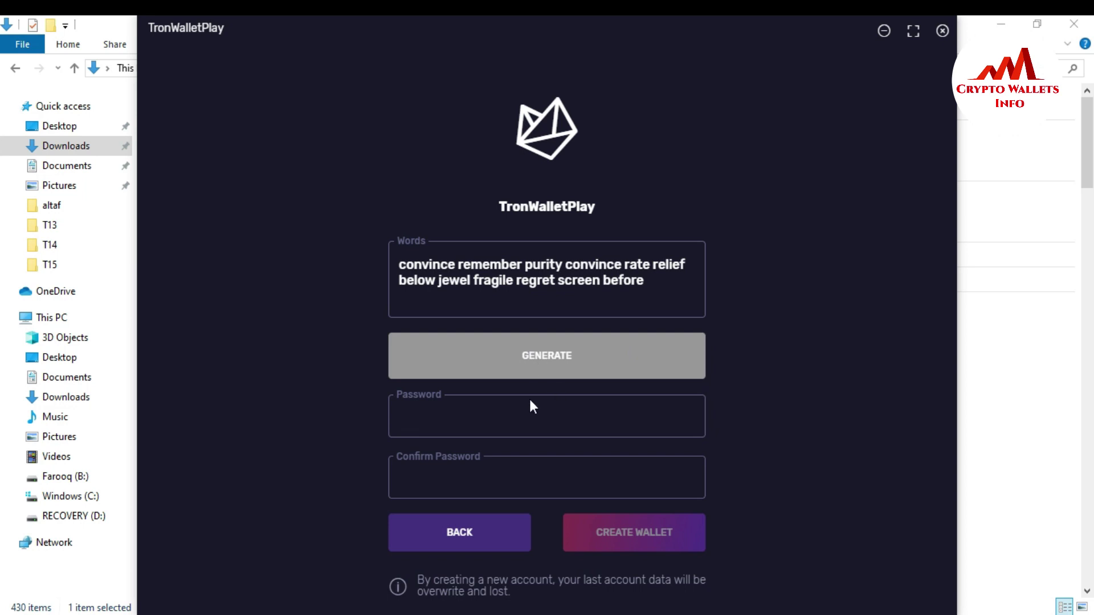
click(469, 418)
Enter and confirm the wallet password, then create the wallet to reach the Main Account dashboard
text(•••••••••••)
click(444, 471)
text(••••••)
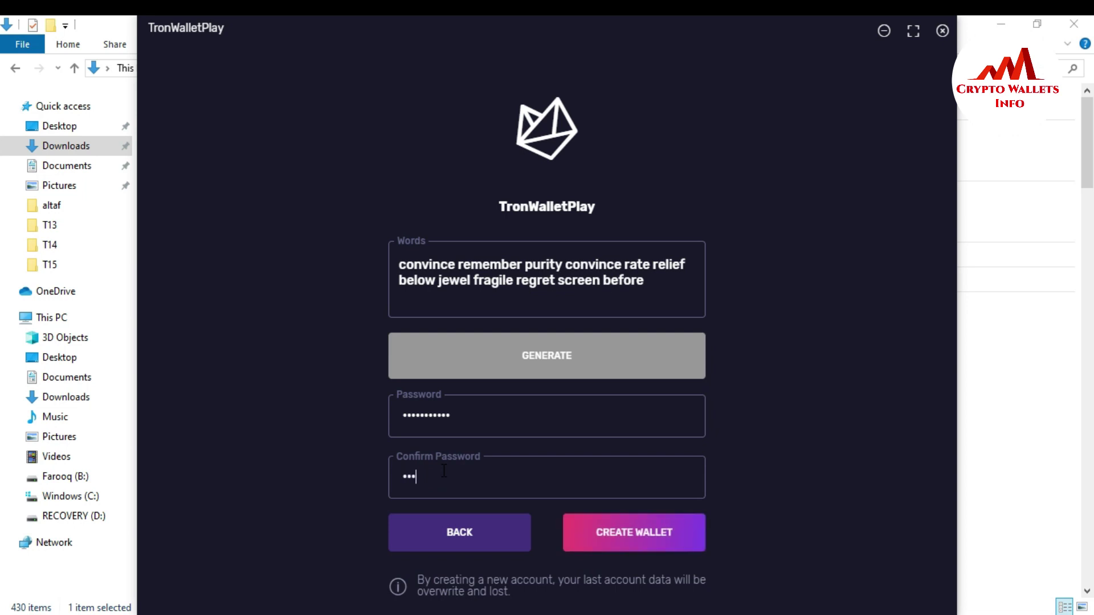
text(•••••)
click(612, 538)
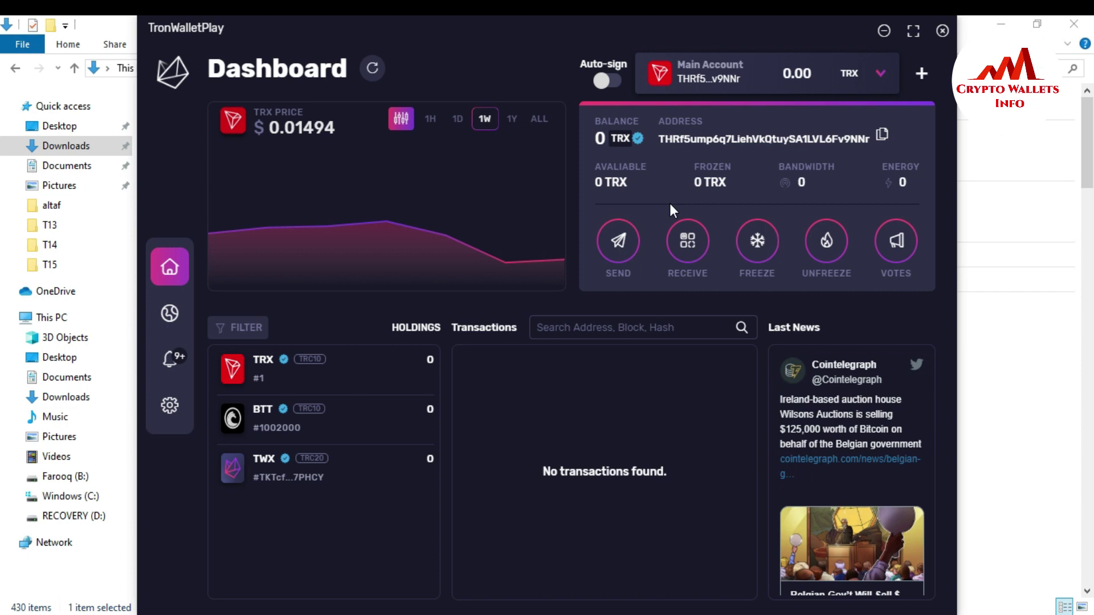
Look at the Crypto Wallets Info YouTube channel, then show cryptowalletsinfo.com in Opera
click(598, 613)
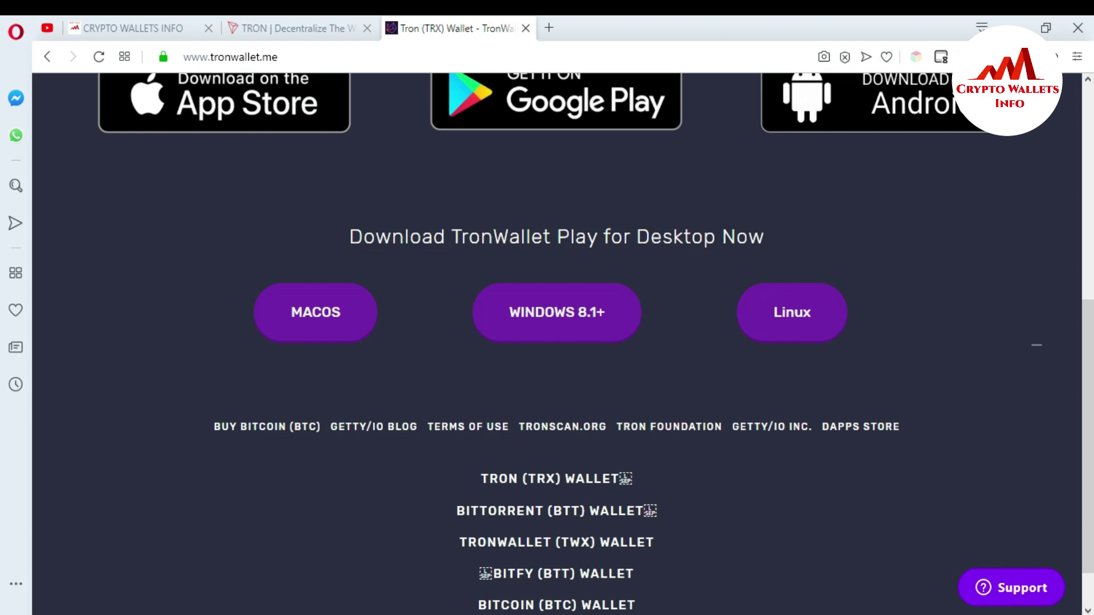
click(50, 27)
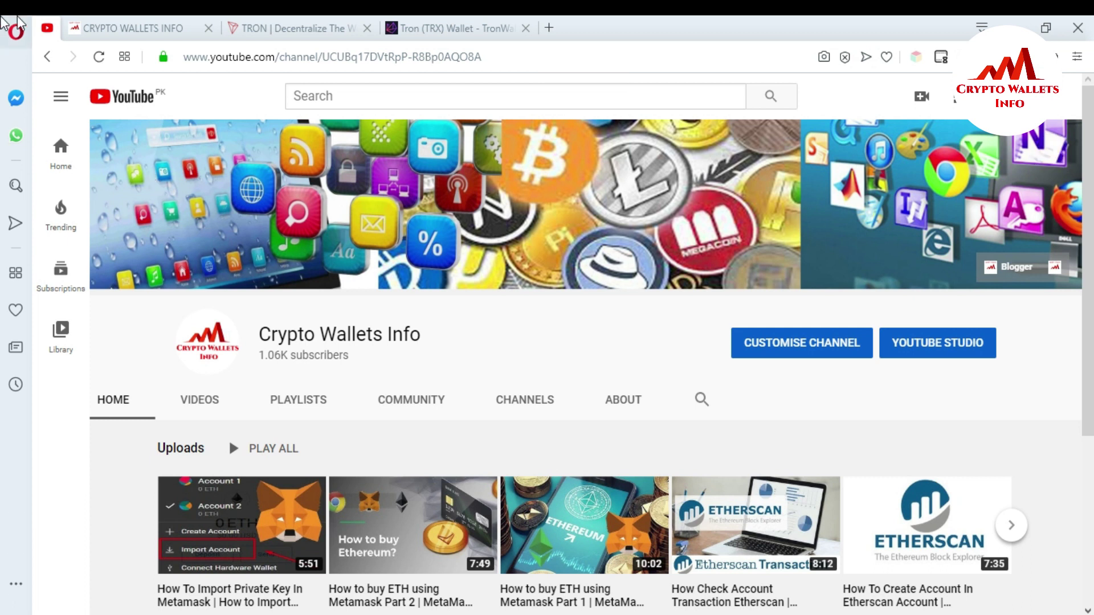
click(126, 32)
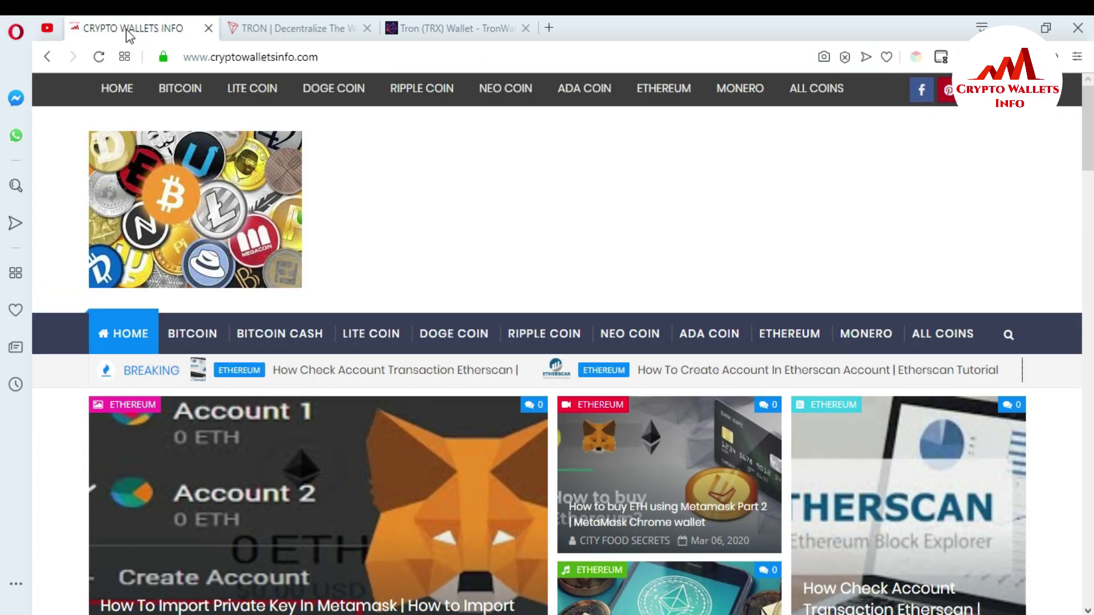